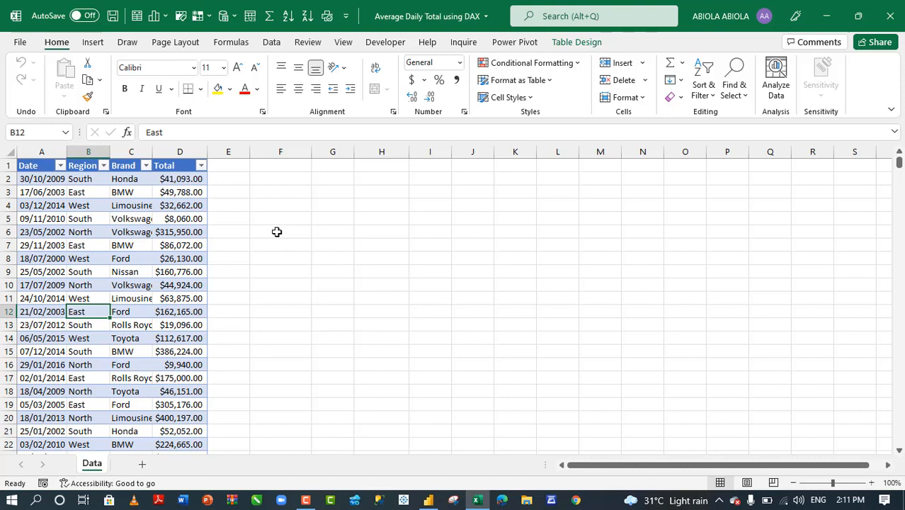
- Confirm the sales data table is named Sales and check the Power Pivot and Insert commands
{"action": "left_click", "coordinate": [277, 232]}
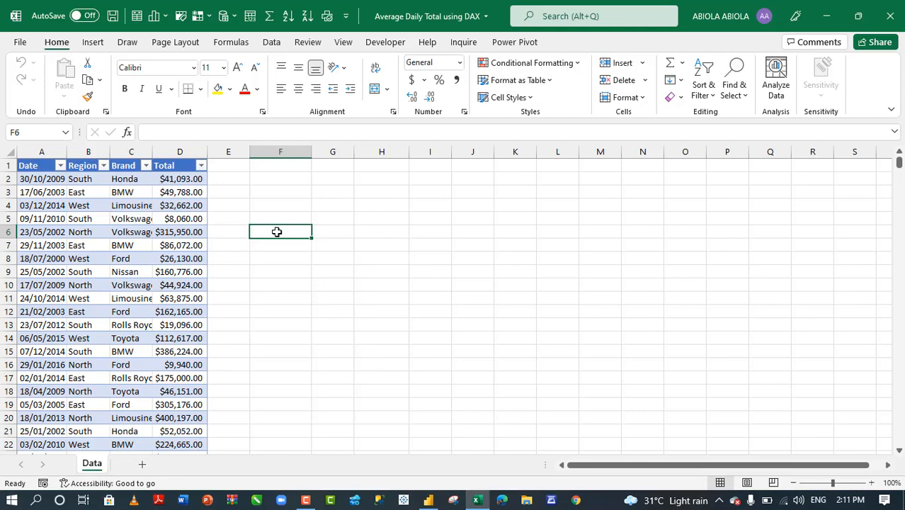
{"action": "left_click", "coordinate": [179, 231]}
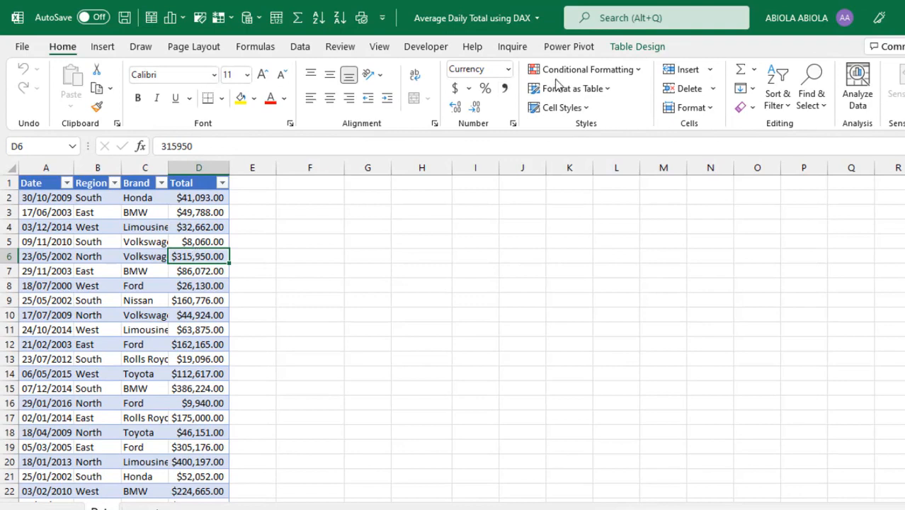
{"action": "left_click", "coordinate": [649, 47]}
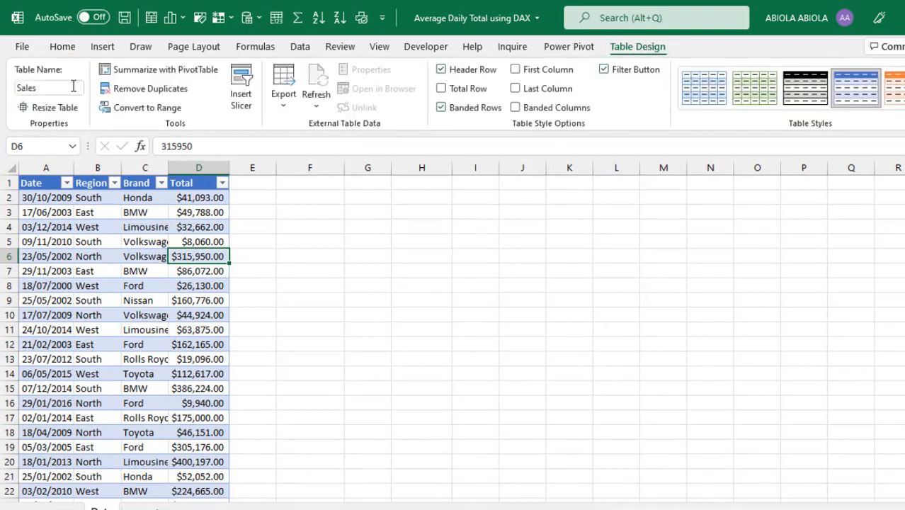
{"action": "left_click", "coordinate": [139, 229]}
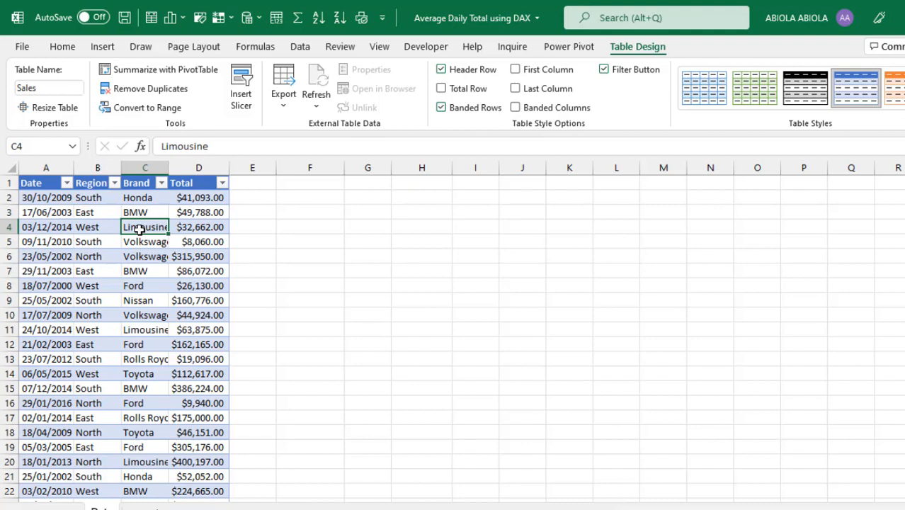
{"action": "left_click", "coordinate": [567, 54]}
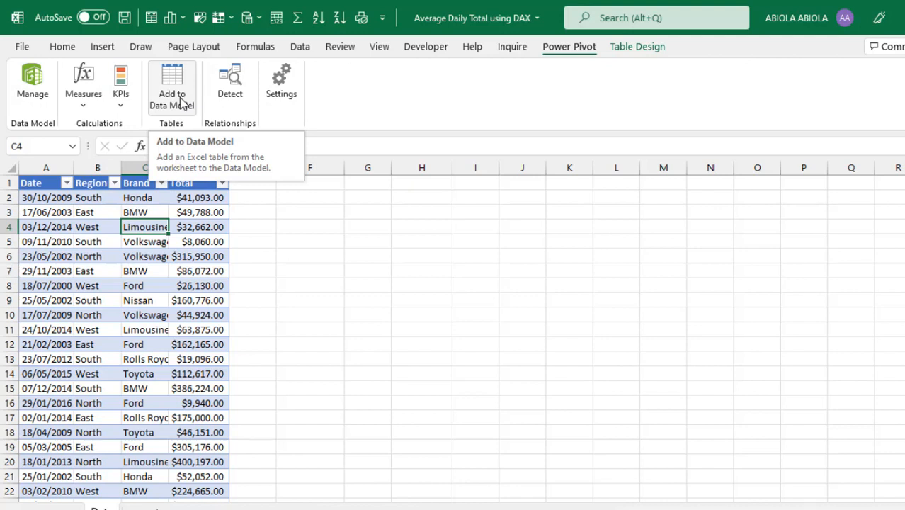
{"action": "left_click", "coordinate": [103, 47]}
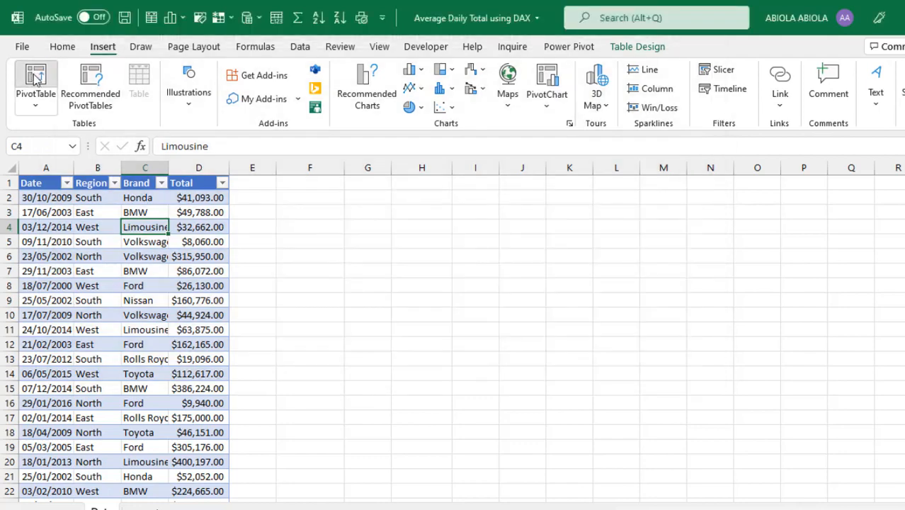
- Insert a PivotTable from the Sales table at cell F2, adding the data to the Data Model
{"action": "left_click", "coordinate": [35, 79]}
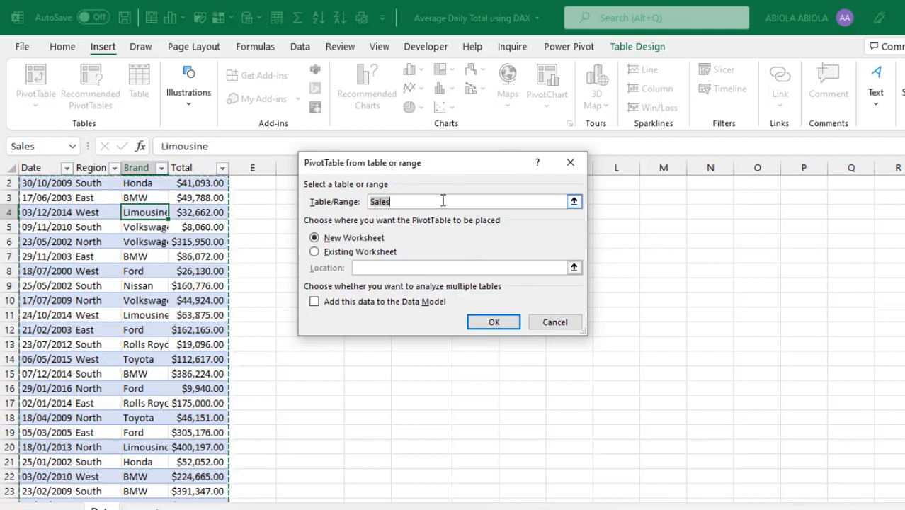
{"action": "left_click", "coordinate": [367, 252]}
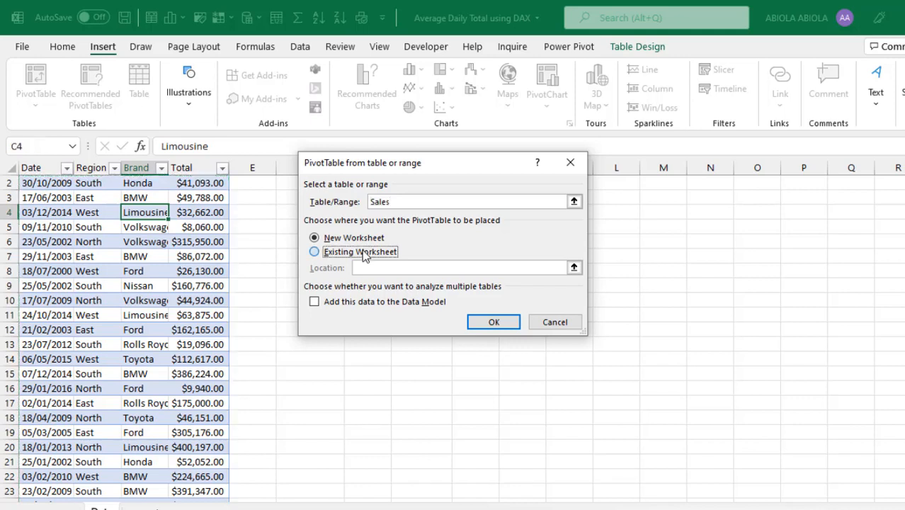
{"action": "left_click", "coordinate": [288, 186]}
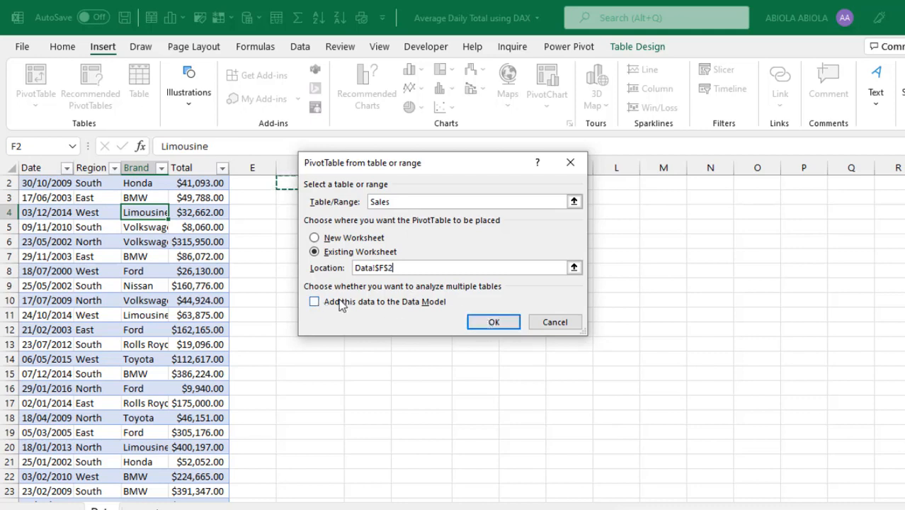
{"action": "left_click", "coordinate": [346, 303]}
{"action": "left_click", "coordinate": [481, 329]}
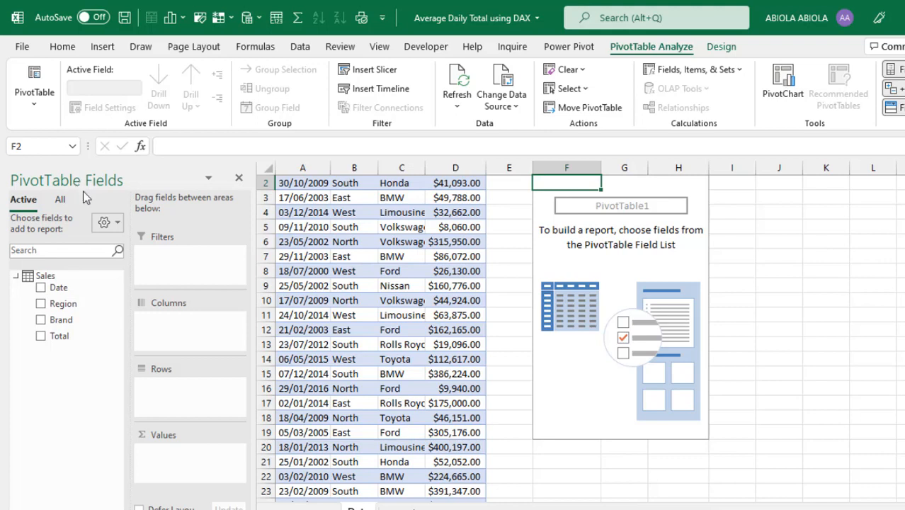
- Open the Sales data model in the Power Pivot window via Manage
{"action": "left_click", "coordinate": [578, 50]}
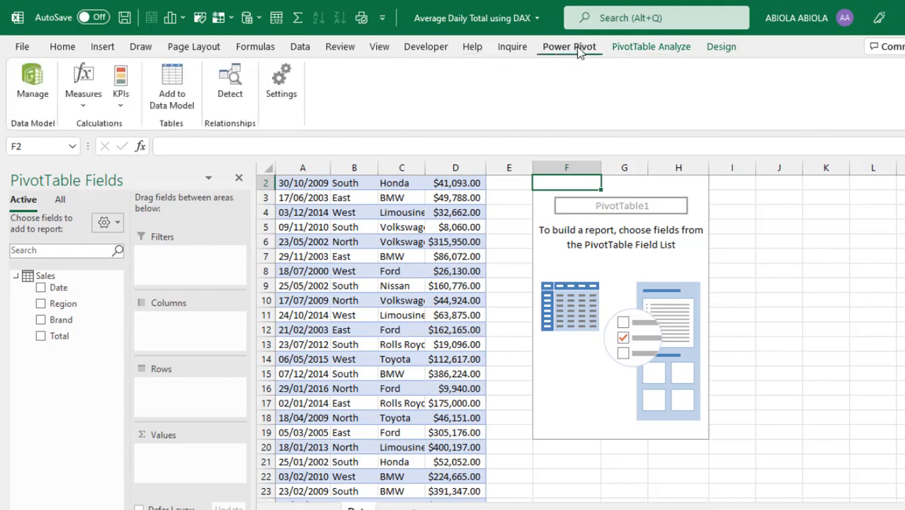
{"action": "left_click", "coordinate": [32, 79]}
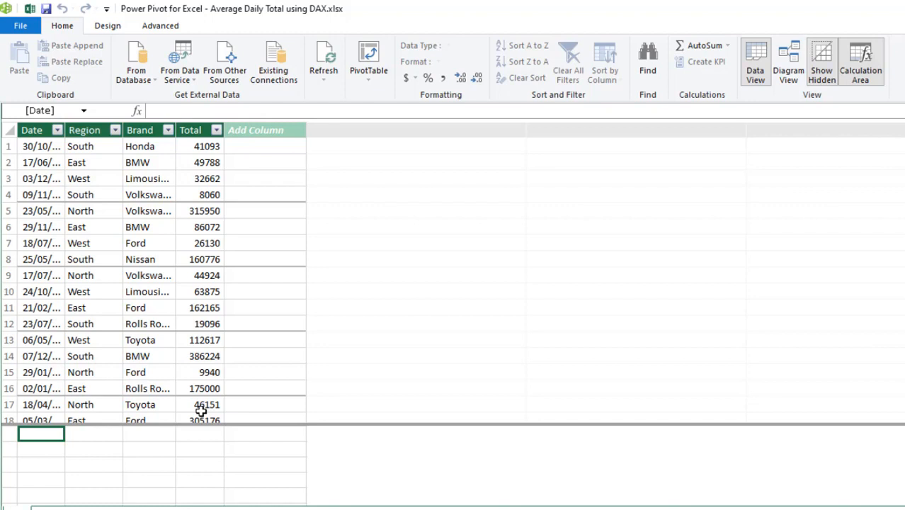
{"action": "left_click", "coordinate": [199, 440]}
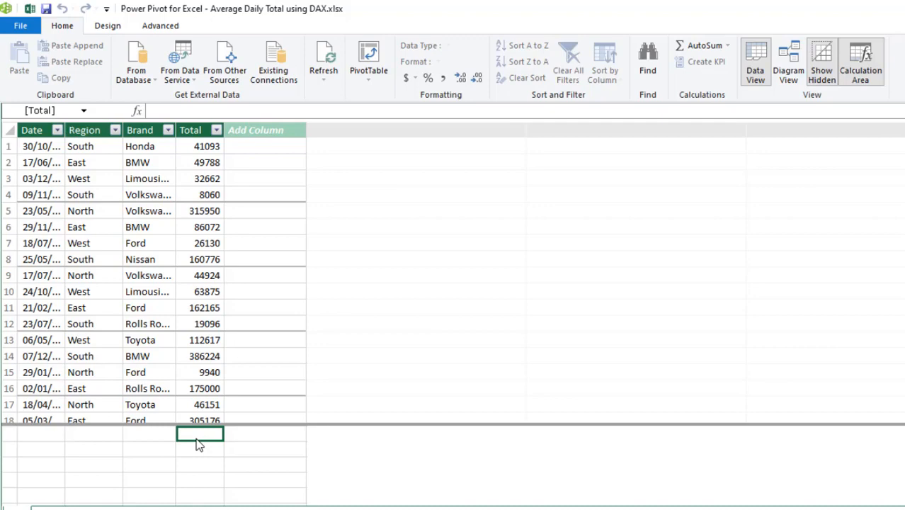
{"action": "left_click", "coordinate": [29, 9]}
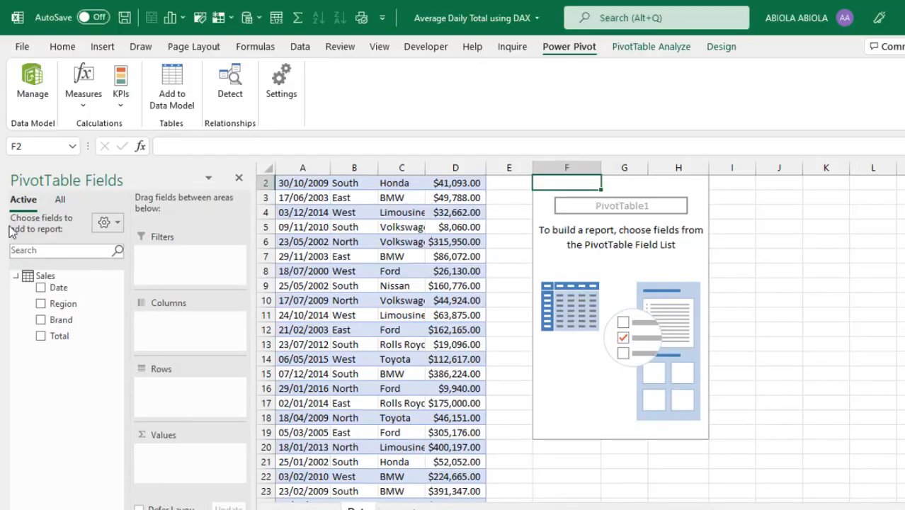
{"action": "right_click", "coordinate": [48, 280]}
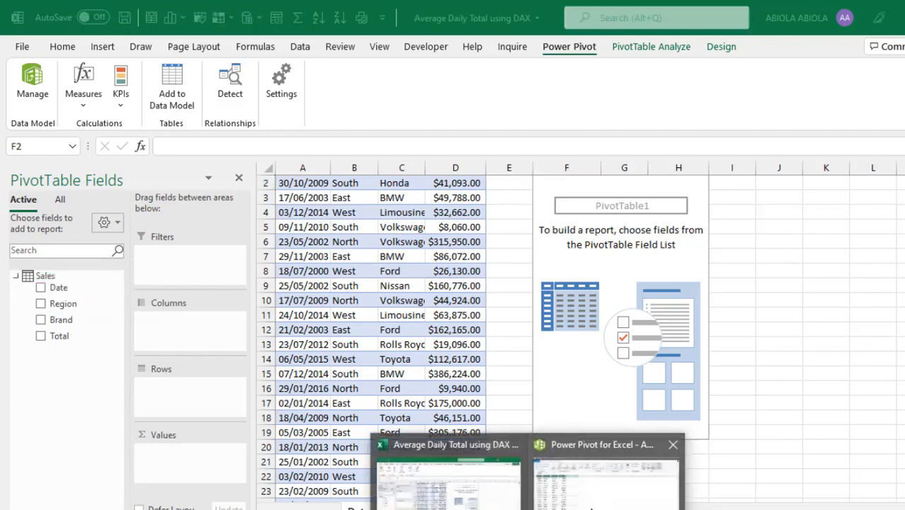
{"action": "left_click", "coordinate": [597, 505]}
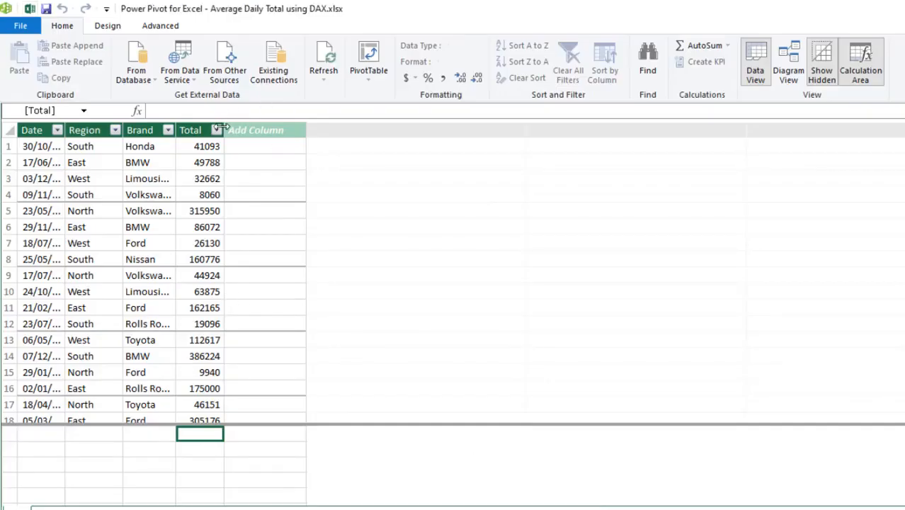
- Widen the Total column and create the measure Total Sales:=SUM(Sales[Total])
{"action": "left_click_drag", "start_coordinate": [358, 148], "coordinate": [361, 147]}
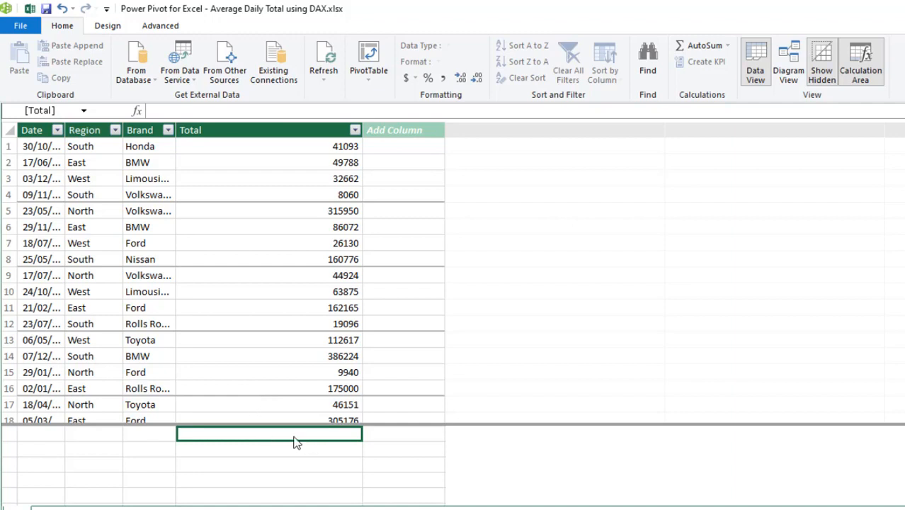
{"action": "left_click", "coordinate": [165, 111]}
{"action": "type", "text": "Tot"}
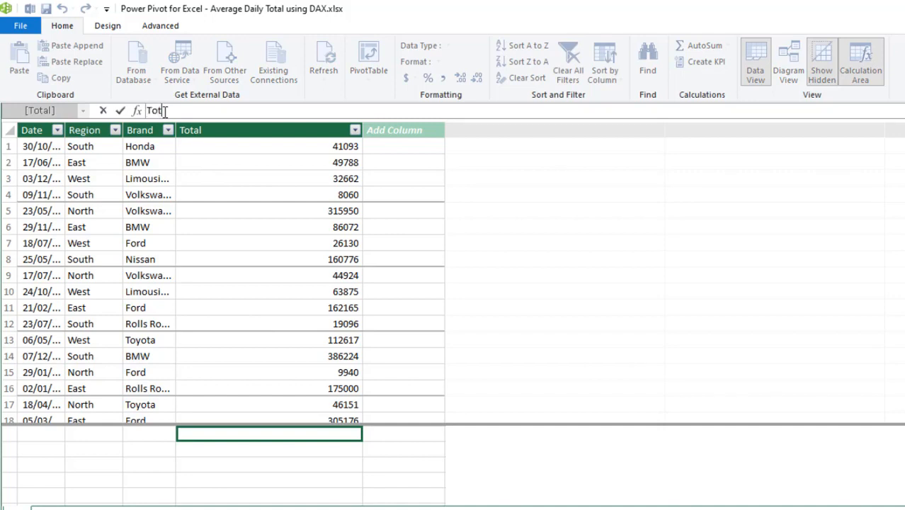
{"action": "type", "text": "al Sales:=sum"}
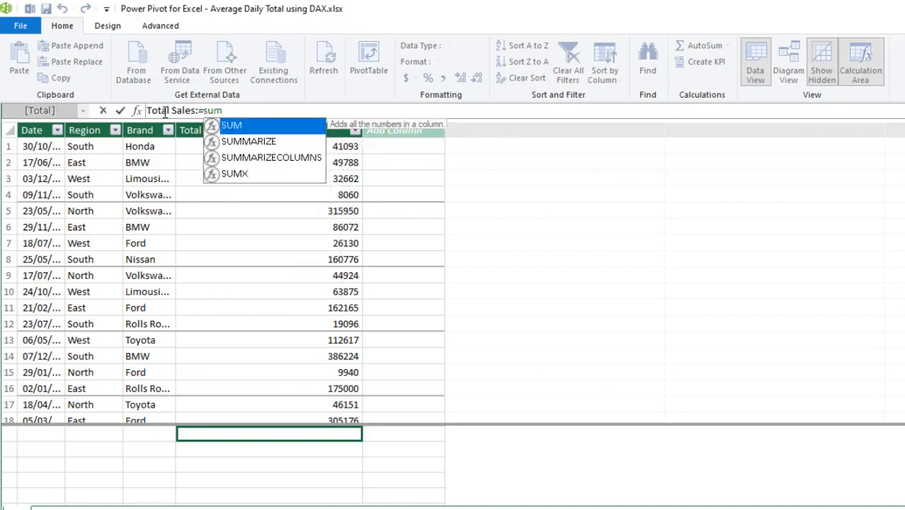
{"action": "key", "text": "Tab"}
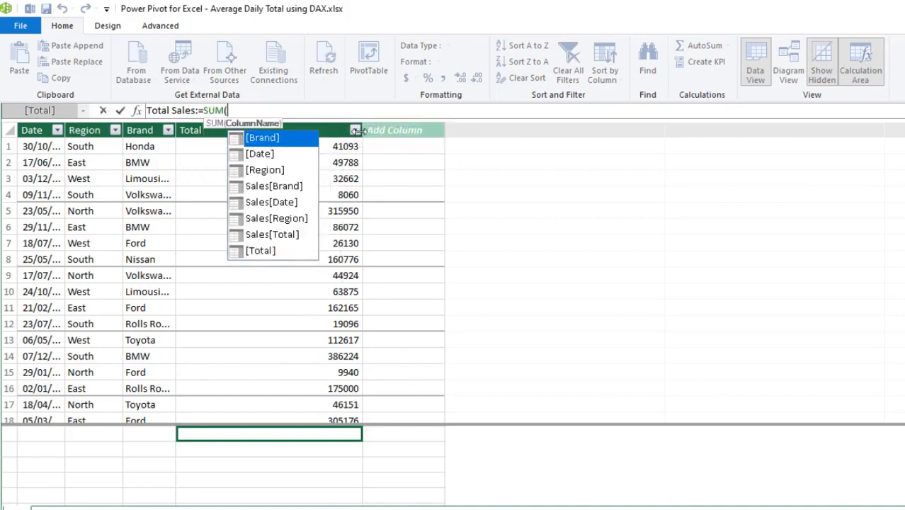
{"action": "left_click", "coordinate": [321, 123]}
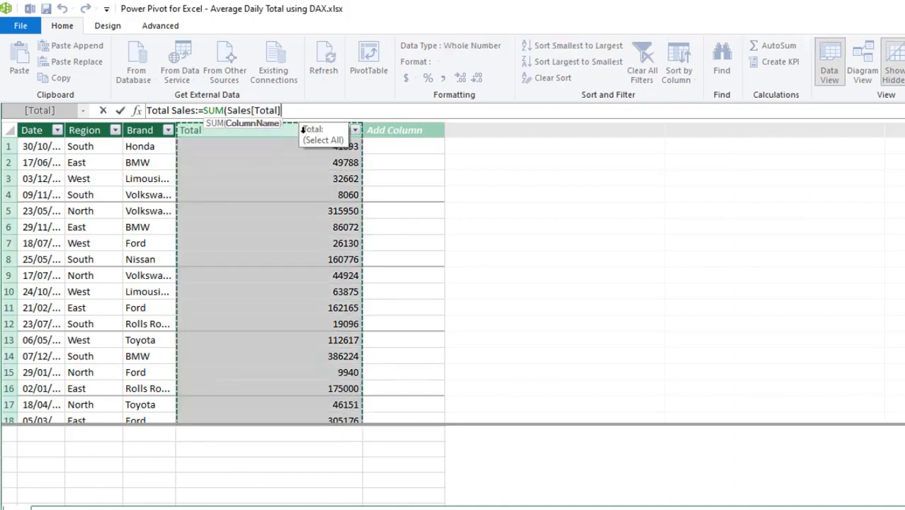
{"action": "left_click_drag", "start_coordinate": [238, 111], "coordinate": [279, 110]}
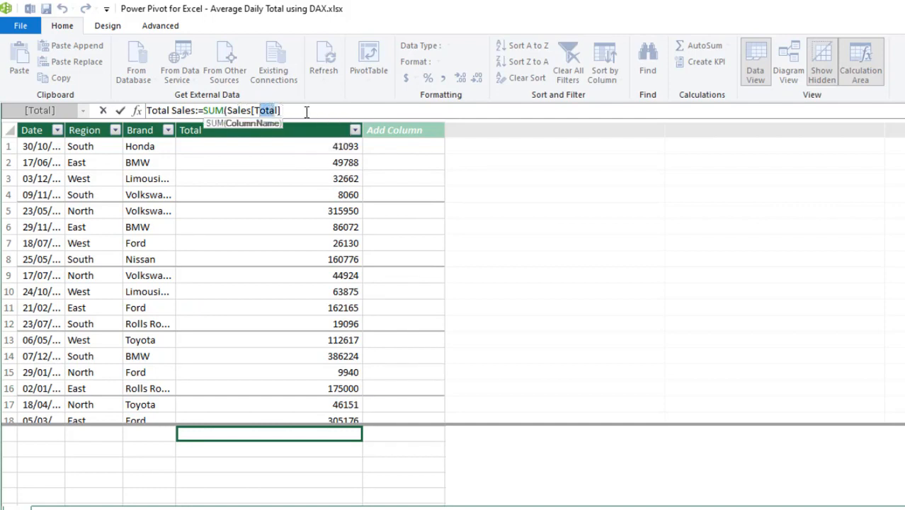
{"action": "left_click", "coordinate": [306, 111]}
{"action": "type", "text": ")"}
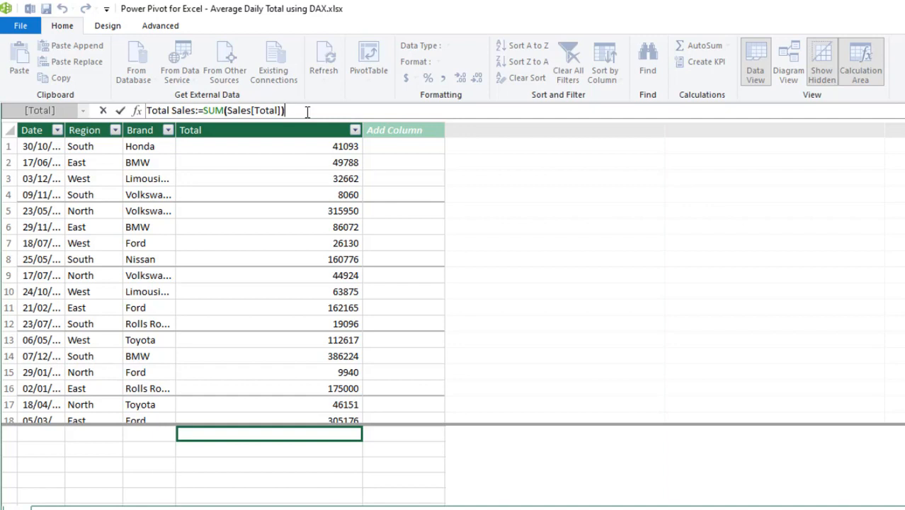
{"action": "key", "text": "Return"}
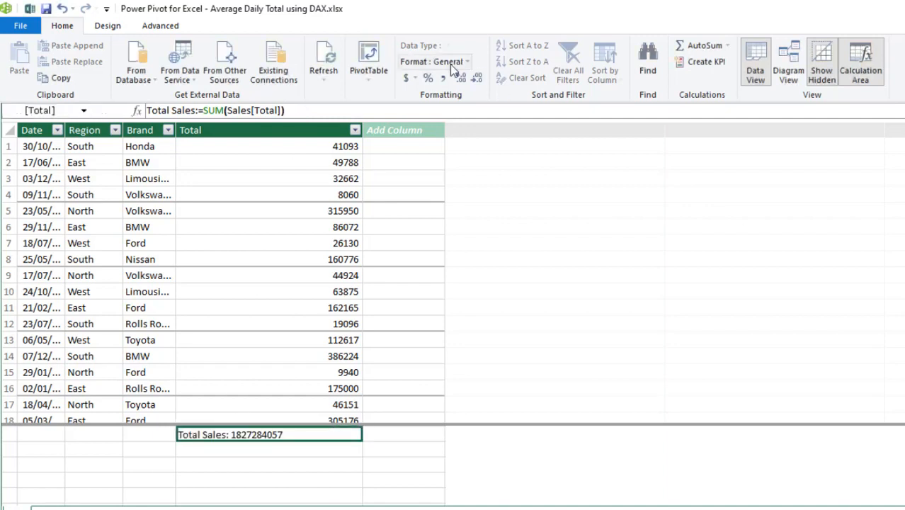
- Format Total Sales as $ English (United States) currency, showing $1,827,284,057.00
{"action": "left_click", "coordinate": [415, 78]}
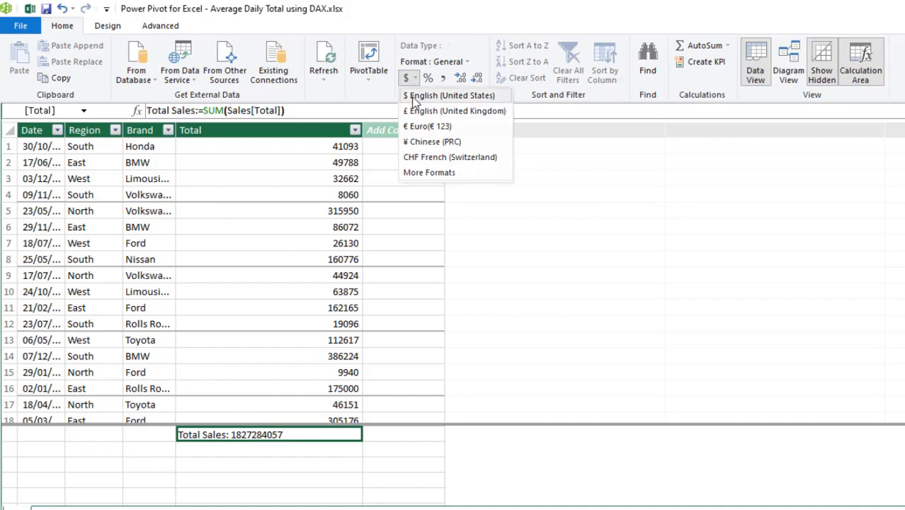
{"action": "left_click", "coordinate": [446, 95]}
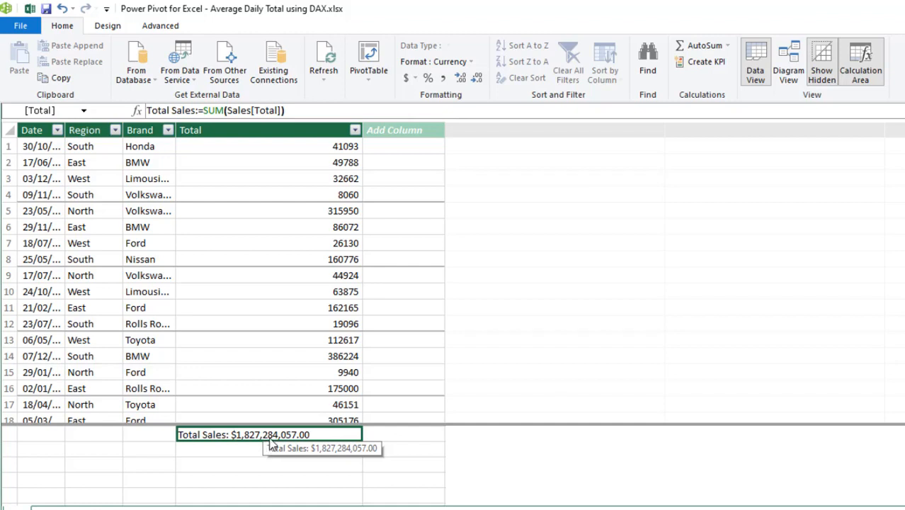
{"action": "left_click", "coordinate": [233, 453]}
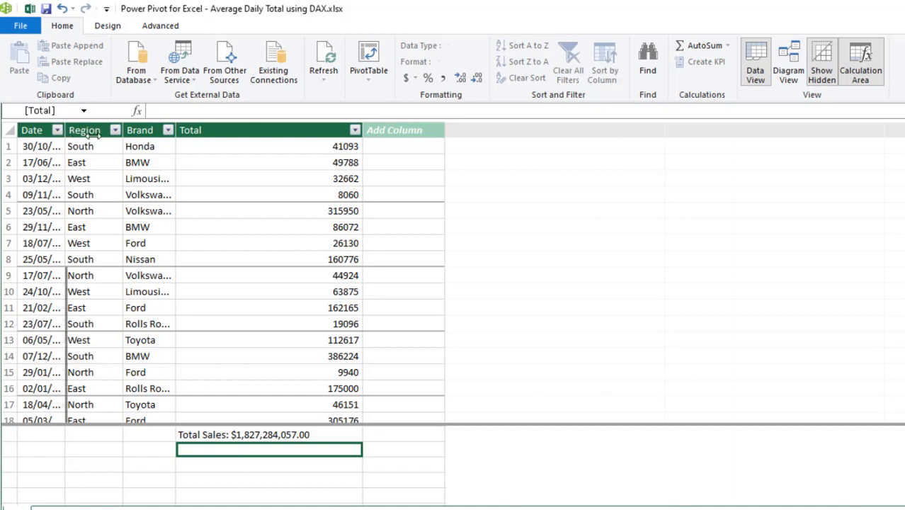
- Add the measure Count of Distinct Dates:=DISTINCTCOUNT(Sales[Date]), which returns 5476
{"action": "left_click_drag", "start_coordinate": [96, 136], "coordinate": [94, 135]}
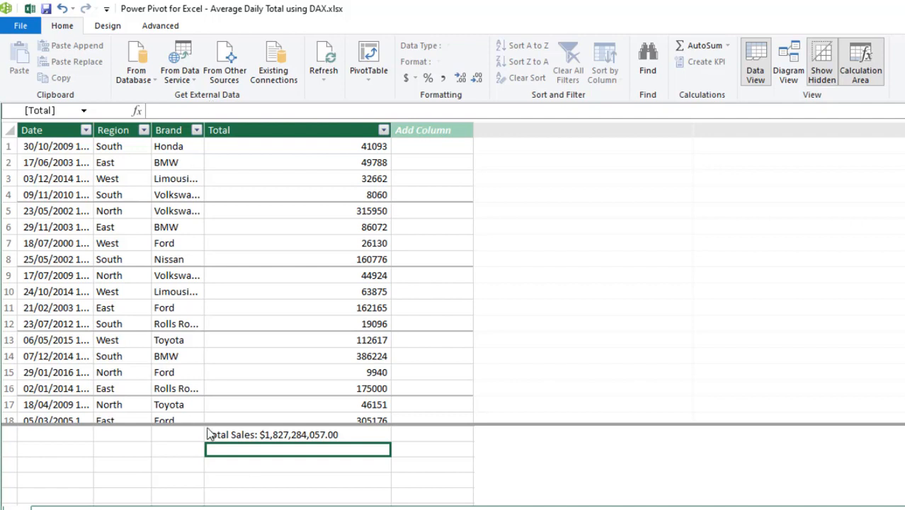
{"action": "type", "text": "Count"}
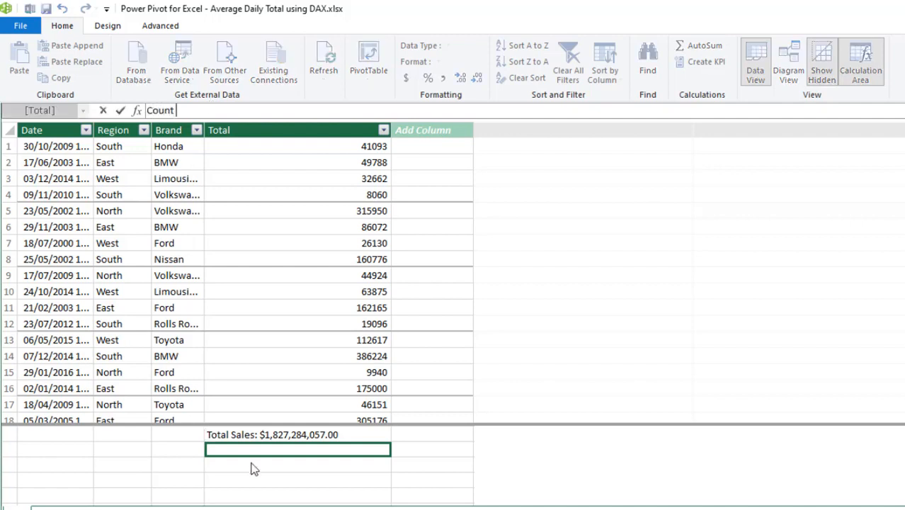
{"action": "type", "text": " of Distinct Dates"}
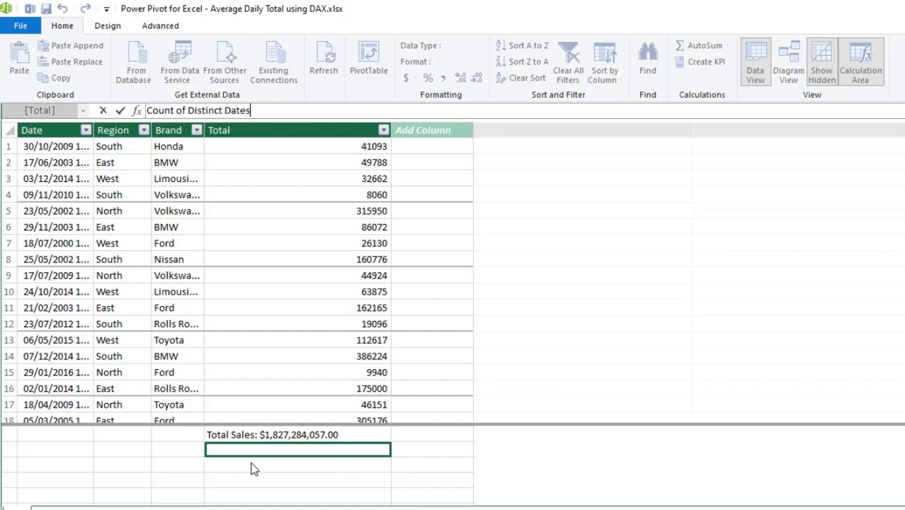
{"action": "type", "text": ":=dis"}
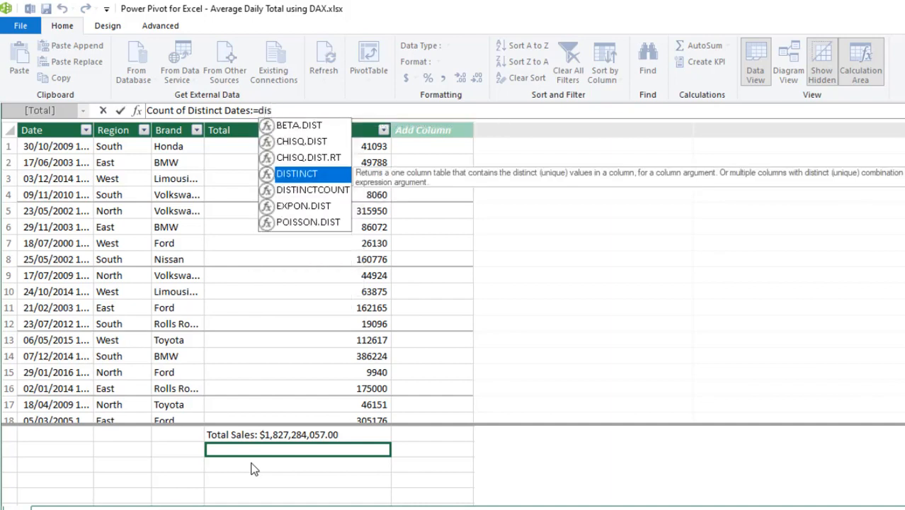
{"action": "left_click", "coordinate": [286, 191]}
{"action": "double_click", "coordinate": [286, 191]}
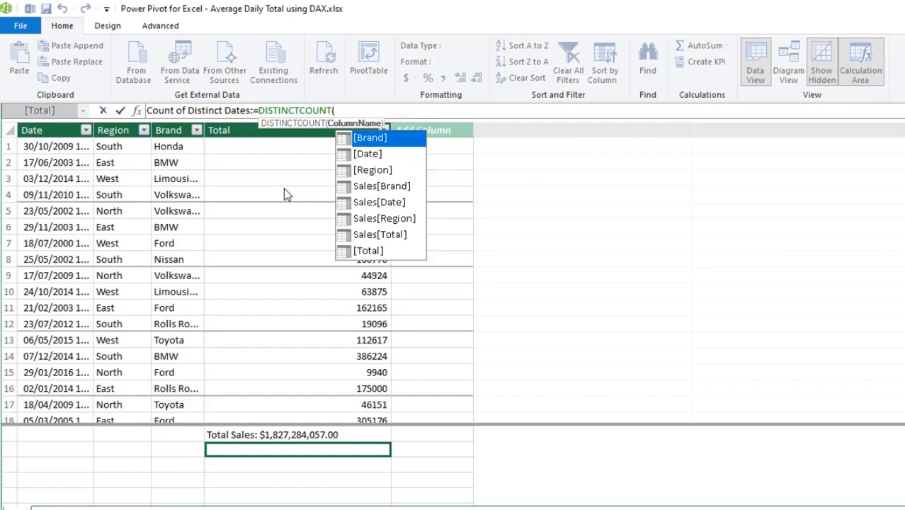
{"action": "left_click", "coordinate": [59, 130]}
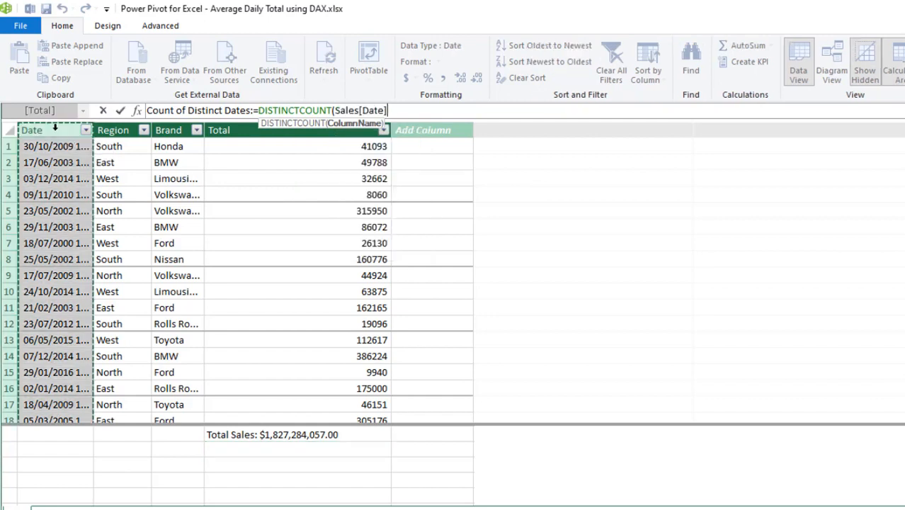
{"action": "type", "text": ")"}
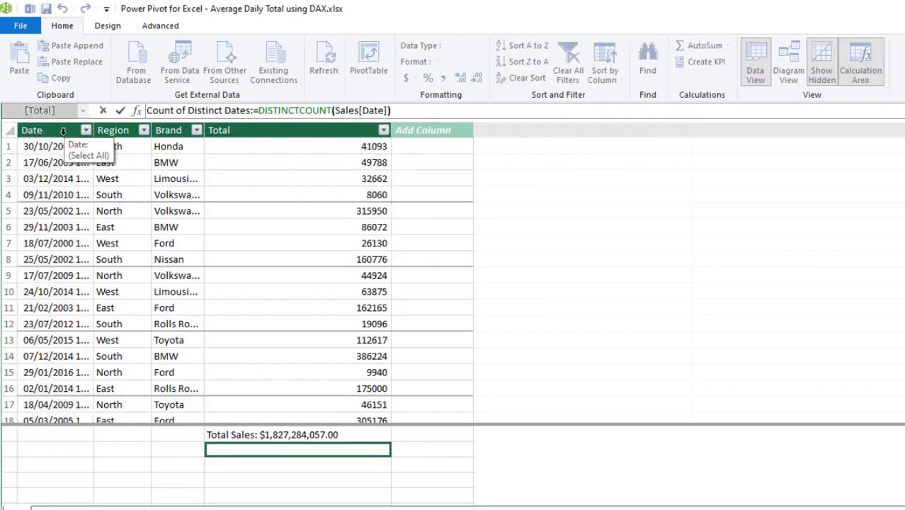
{"action": "key", "text": "Return"}
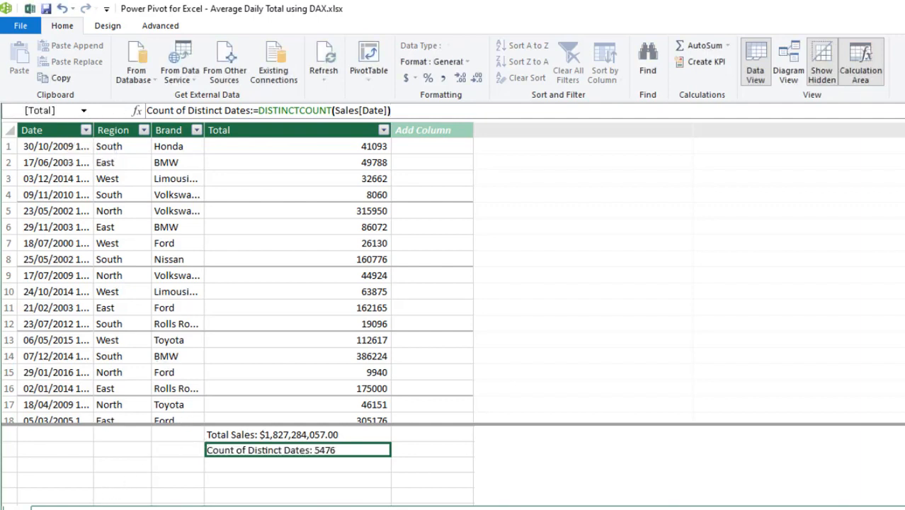
{"action": "left_click", "coordinate": [339, 465]}
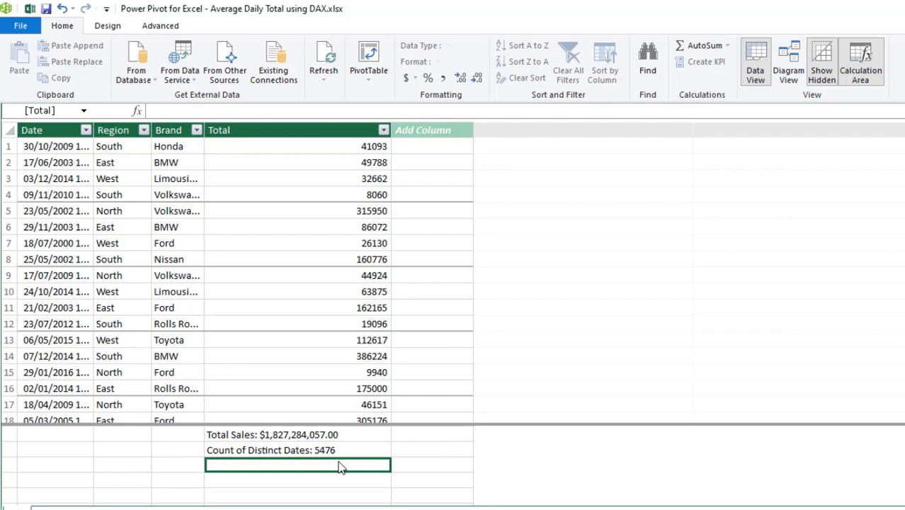
- Create Aveg Daily Total:=DIVIDE([Total Sales],[Count of Distinct Dates],BLANK()) in $ currency format
{"action": "left_click", "coordinate": [184, 111]}
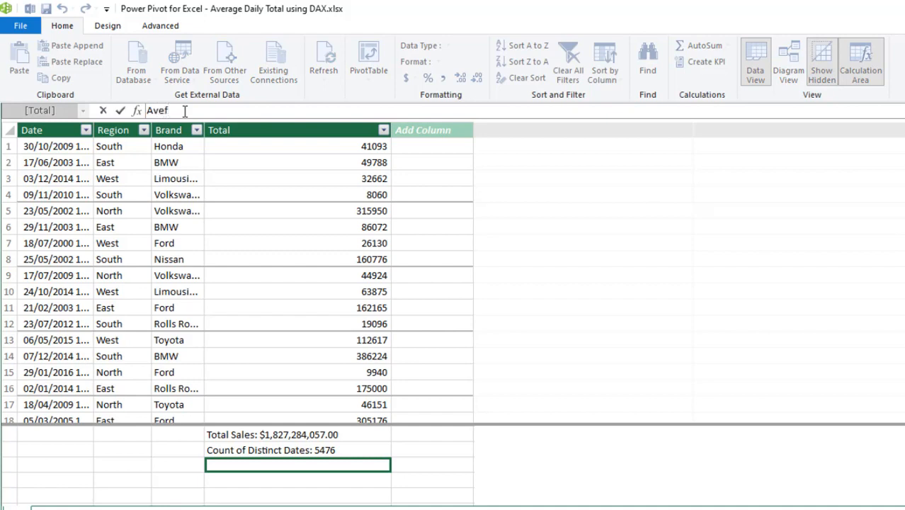
{"action": "type", "text": "Aveg Dail"}
{"action": "key", "text": "BackSpace"}
{"action": "key", "text": "BackSpace"}
{"action": "key", "text": "BackSpace"}
{"action": "type", "text": "aily Total:=DIVIDE("}
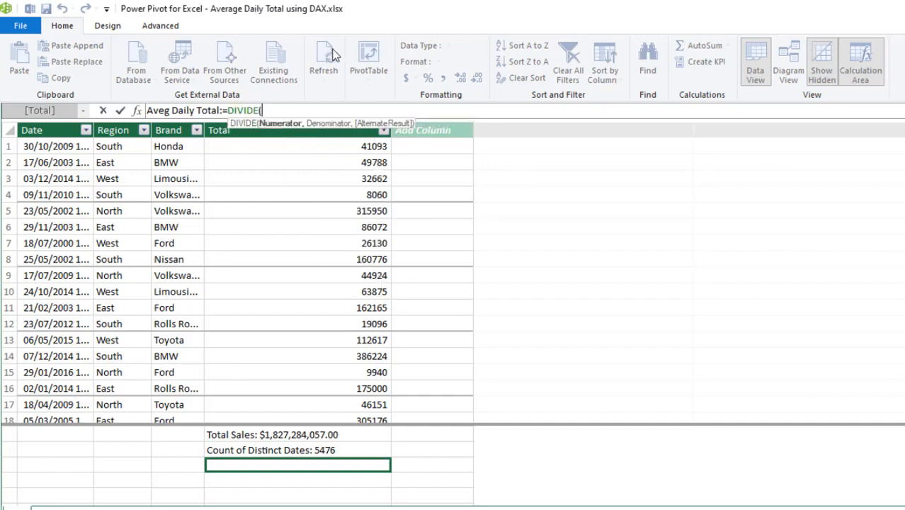
{"action": "left_click", "coordinate": [289, 435]}
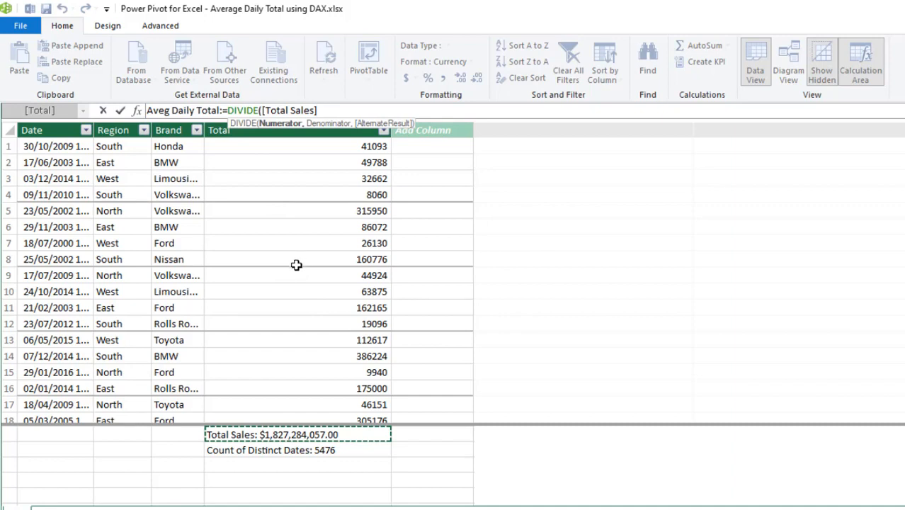
{"action": "type", "text": ","}
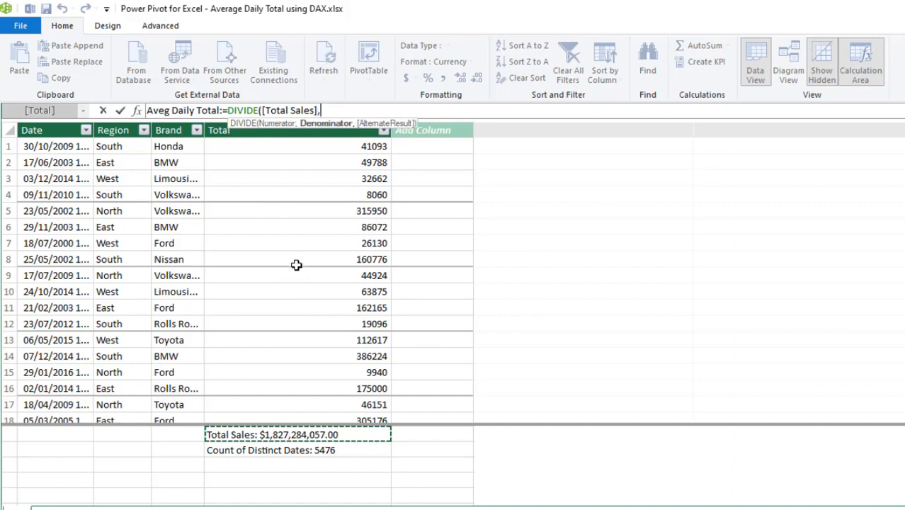
{"action": "left_click", "coordinate": [292, 454]}
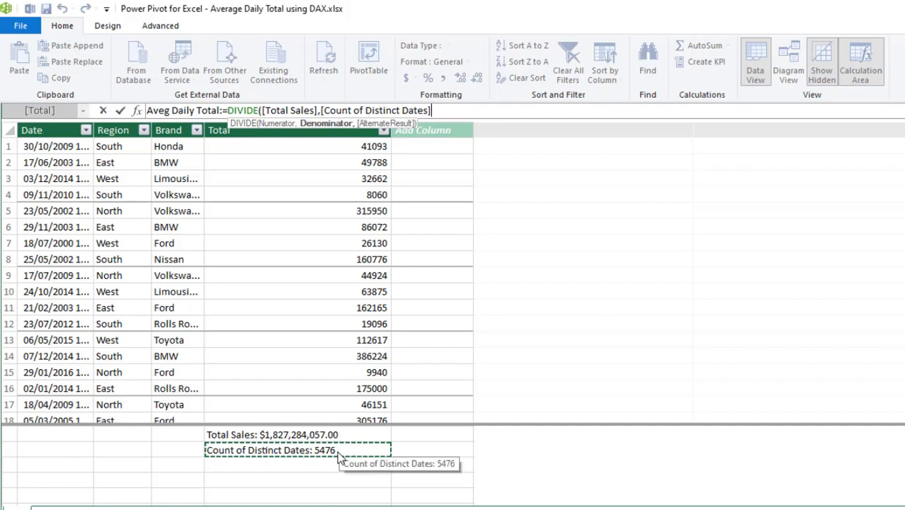
{"action": "type", "text": ","}
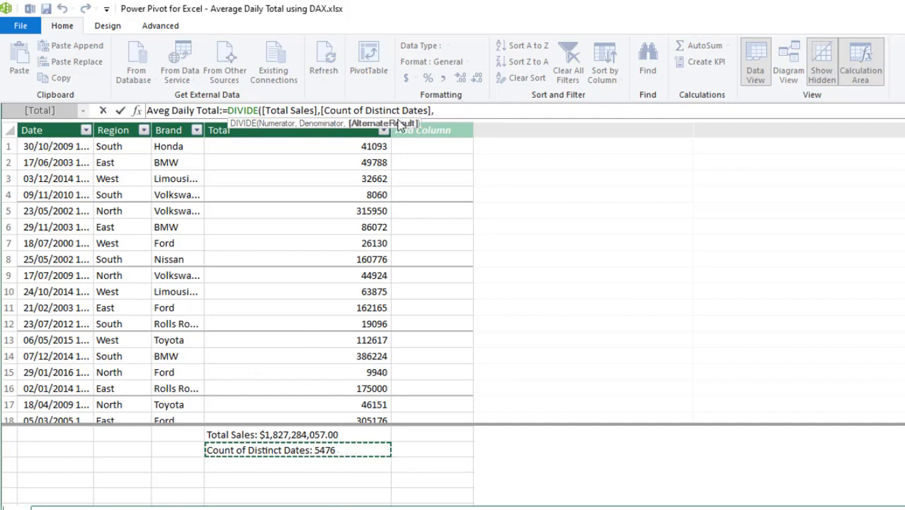
{"action": "type", "text": "bl"}
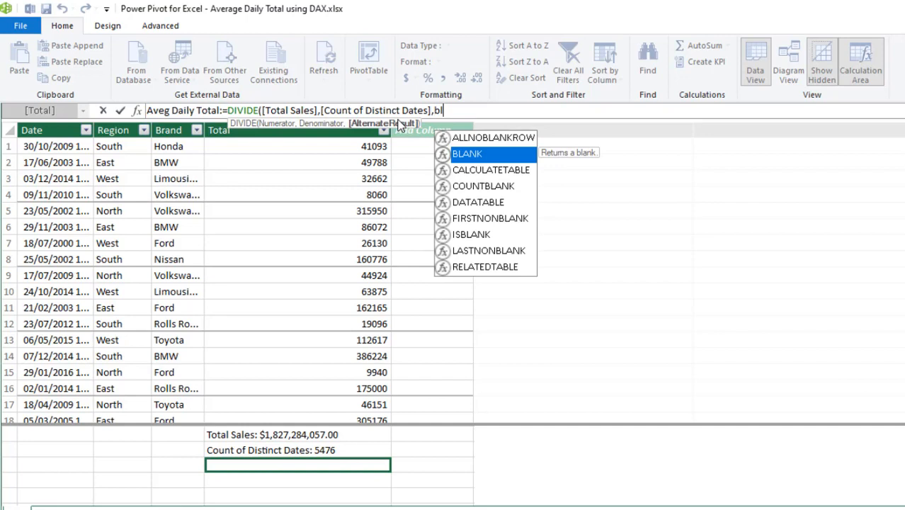
{"action": "key", "text": "Tab"}
{"action": "type", "text": ")"}
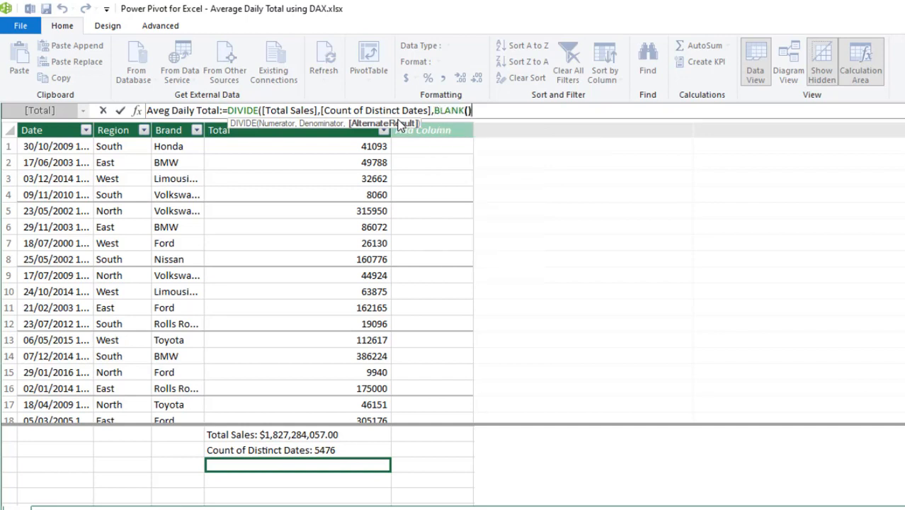
{"action": "type", "text": ")"}
{"action": "key", "text": "Return"}
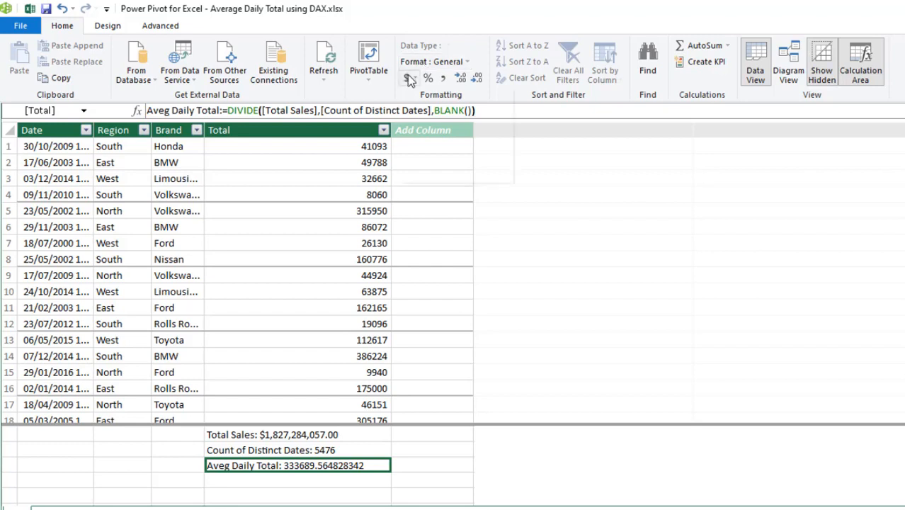
{"action": "left_click", "coordinate": [415, 78]}
{"action": "left_click", "coordinate": [425, 95]}
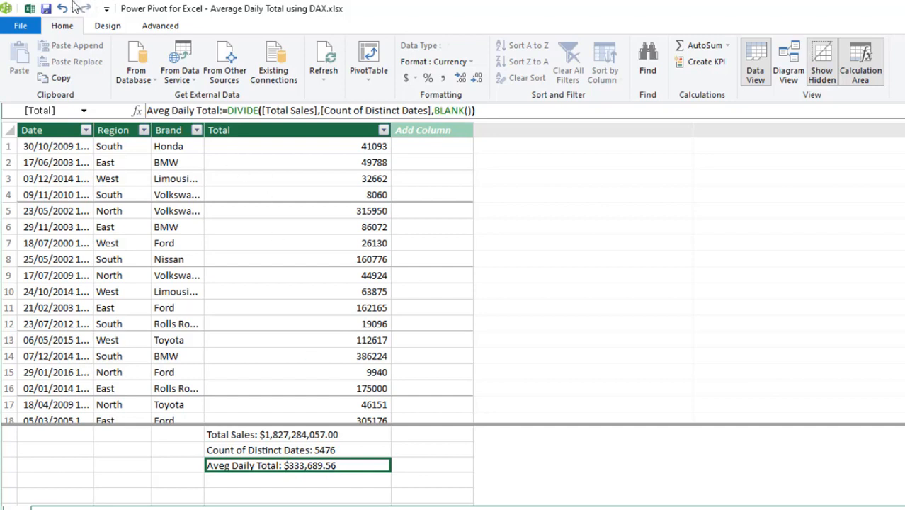
- Put Date in the pivot rows, then remove Date, Date (Month) and Date (Quarter)
{"action": "left_click", "coordinate": [30, 8]}
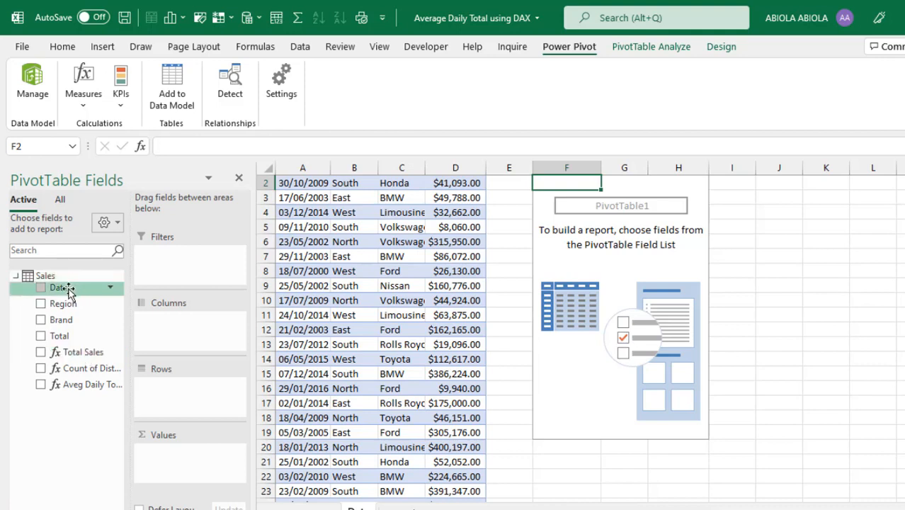
{"action": "left_click_drag", "start_coordinate": [69, 292], "coordinate": [166, 400]}
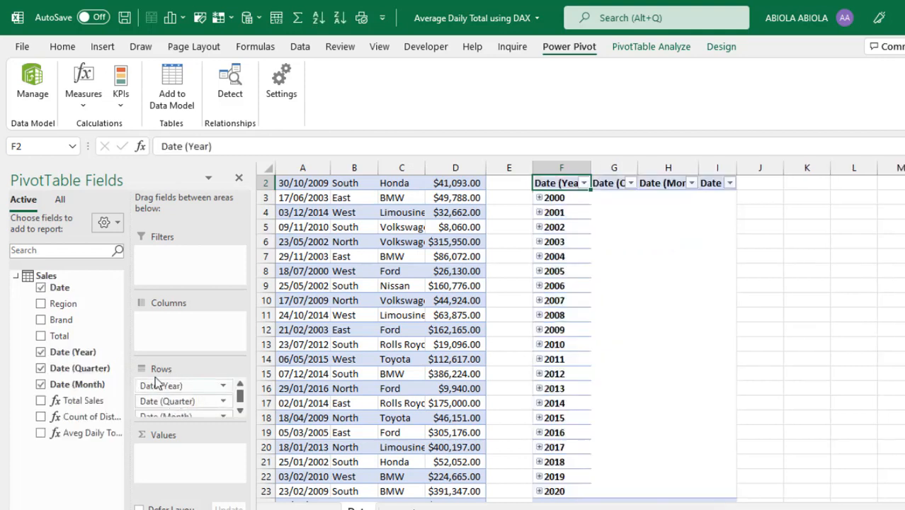
{"action": "scroll", "coordinate": [229, 414], "scroll_direction": "down", "scroll_amount": 2}
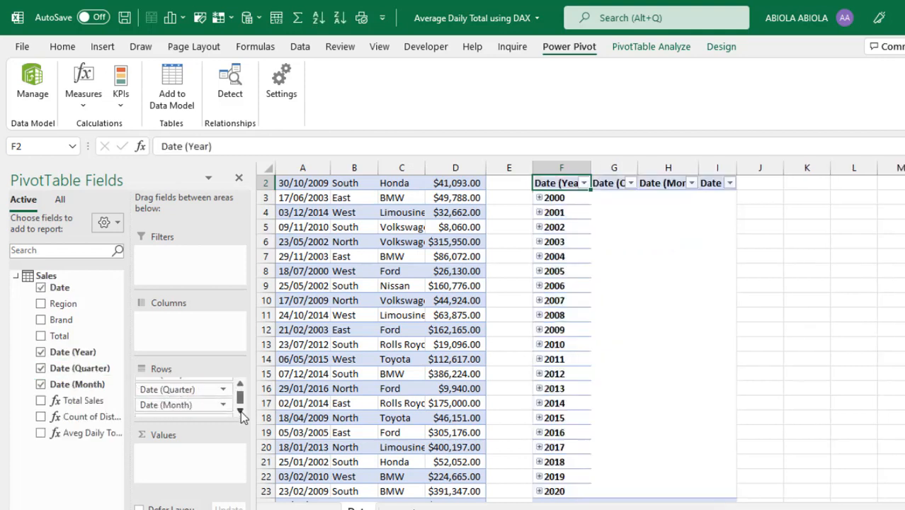
{"action": "left_click_drag", "start_coordinate": [213, 408], "coordinate": [294, 417]}
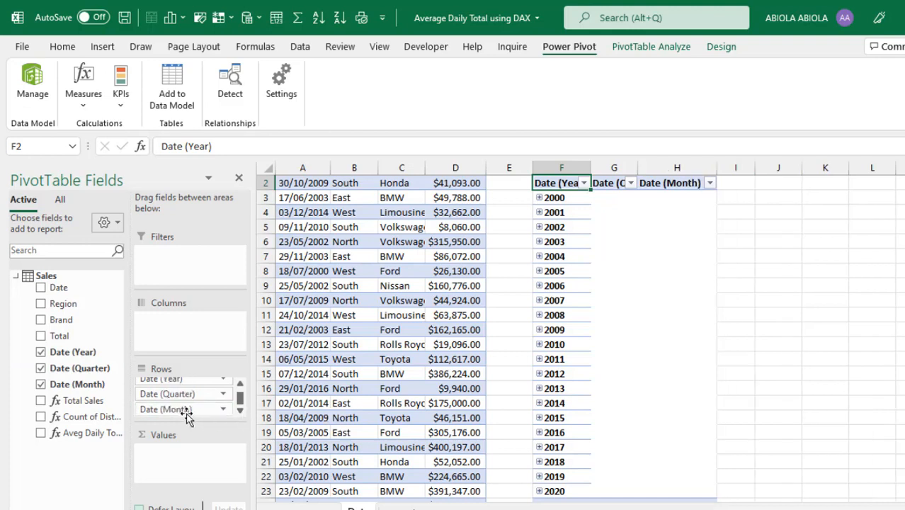
{"action": "left_click_drag", "start_coordinate": [185, 409], "coordinate": [348, 429]}
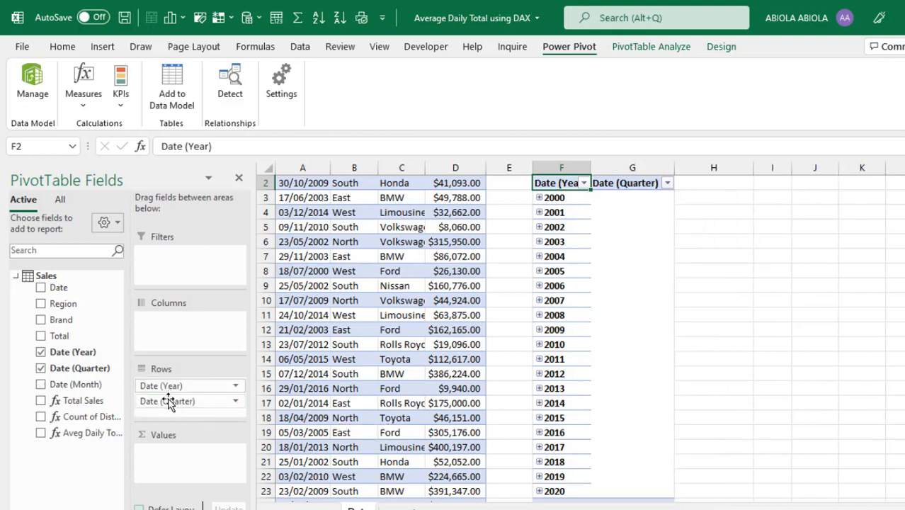
{"action": "left_click_drag", "start_coordinate": [168, 403], "coordinate": [370, 440]}
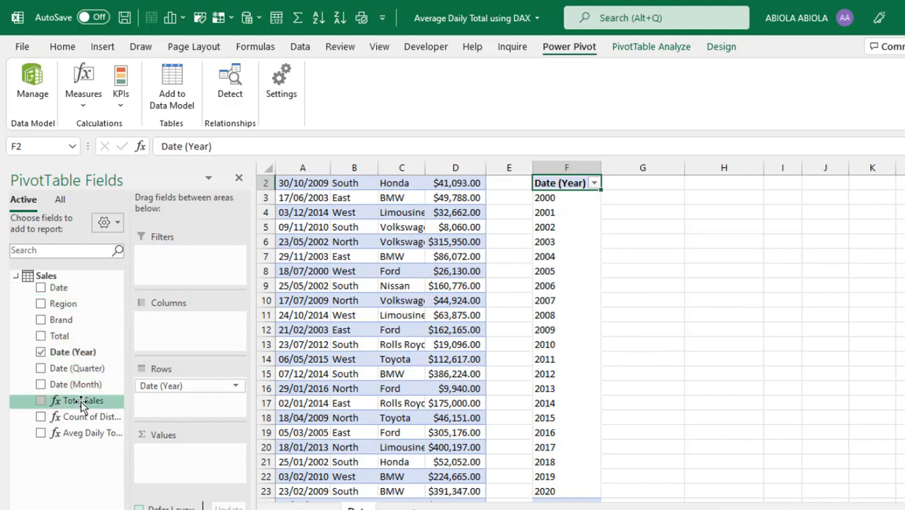
- Add Total Sales, Count of Distinct Dates and Aveg Daily Total to the pivot values
{"action": "left_click_drag", "start_coordinate": [80, 403], "coordinate": [204, 462]}
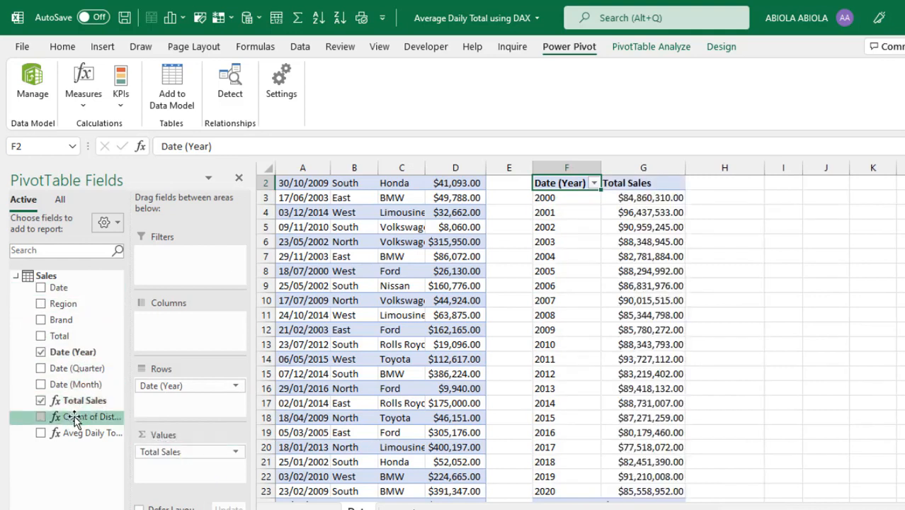
{"action": "left_click_drag", "start_coordinate": [76, 419], "coordinate": [175, 472]}
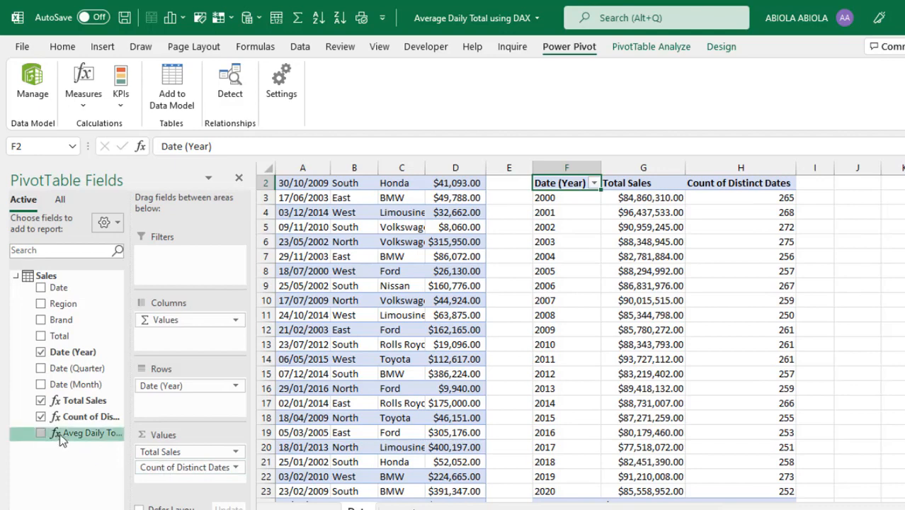
{"action": "left_click_drag", "start_coordinate": [64, 432], "coordinate": [197, 483]}
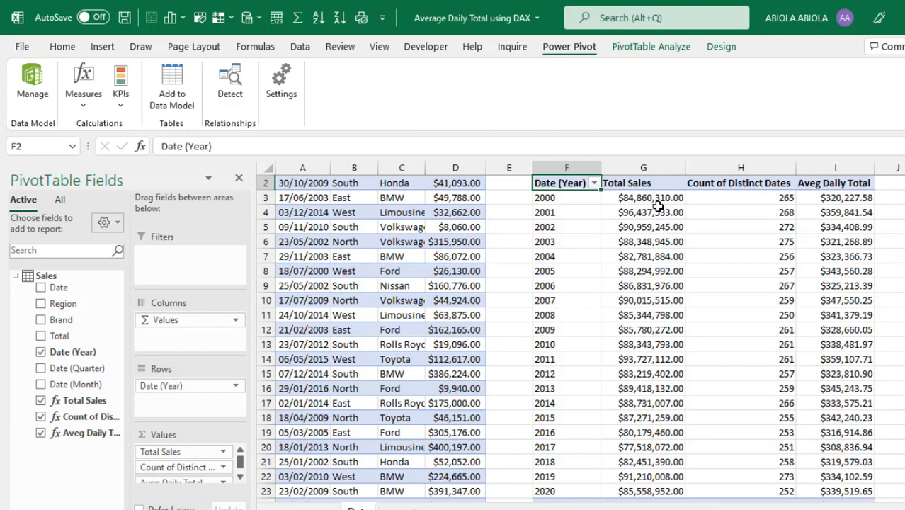
- Inspect the yearly results, e.g. 2000 averaging $320,227.58 per day
{"action": "mouse_move", "coordinate": [653, 202]}
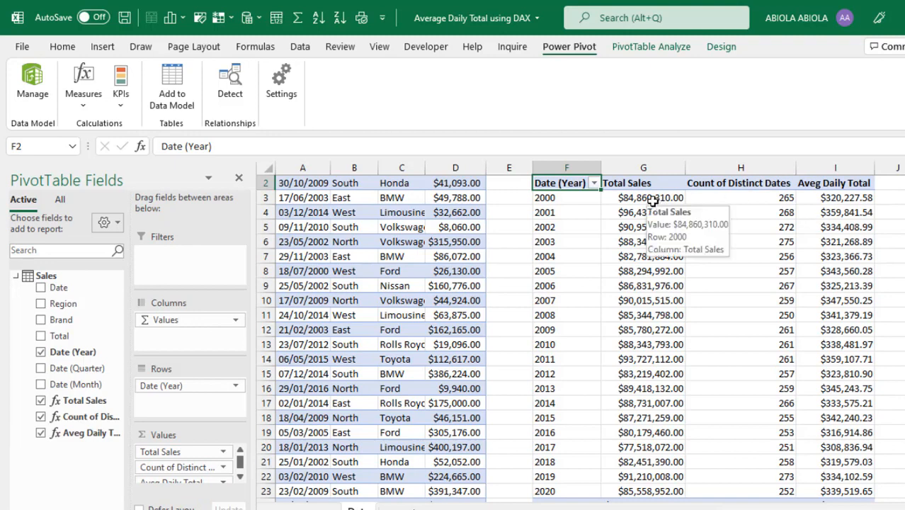
{"action": "left_click_drag", "start_coordinate": [652, 202], "coordinate": [642, 234]}
{"action": "left_click", "coordinate": [640, 241]}
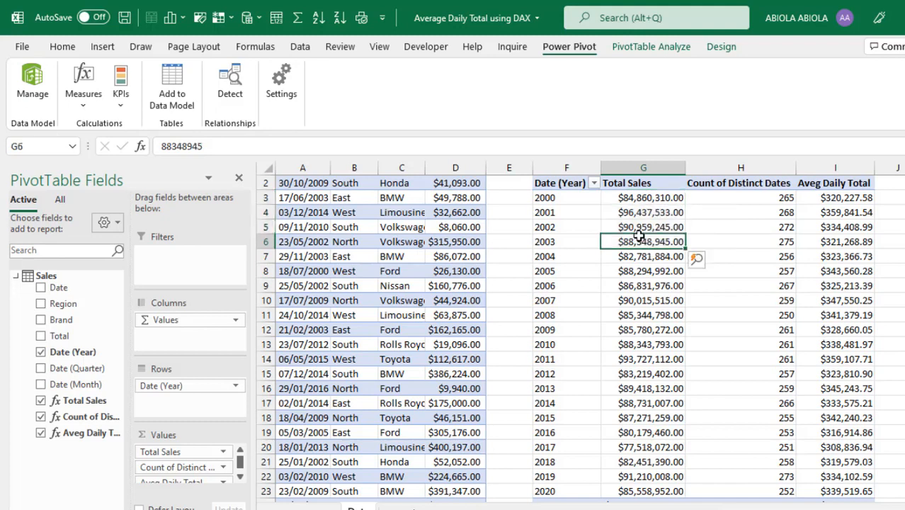
{"action": "left_click", "coordinate": [752, 187]}
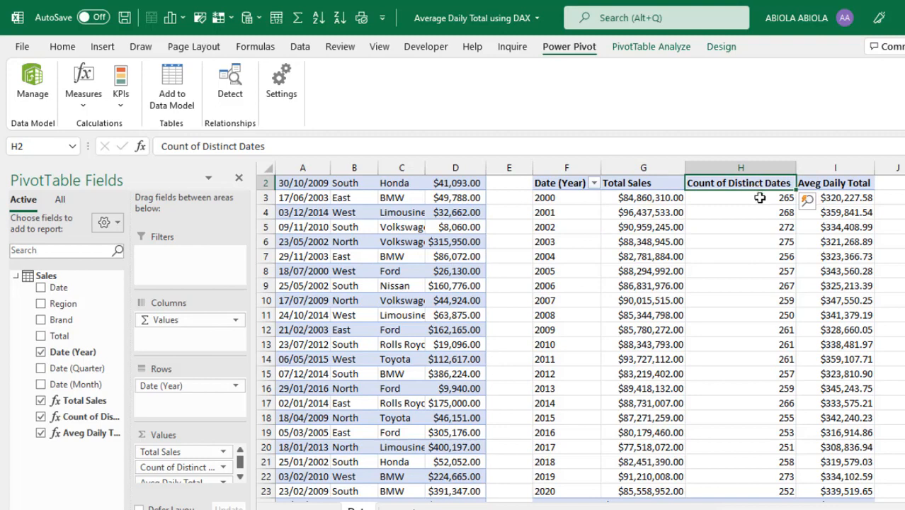
{"action": "left_click", "coordinate": [759, 198]}
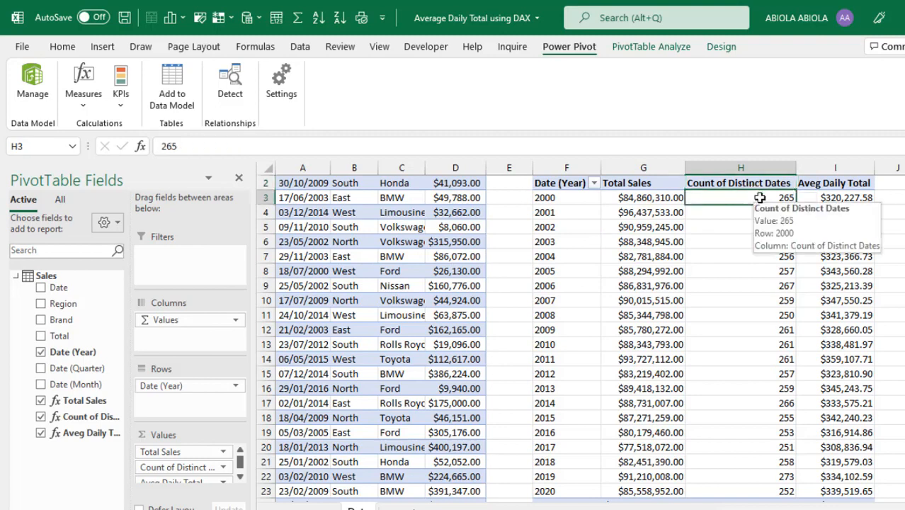
{"action": "left_click", "coordinate": [843, 198]}
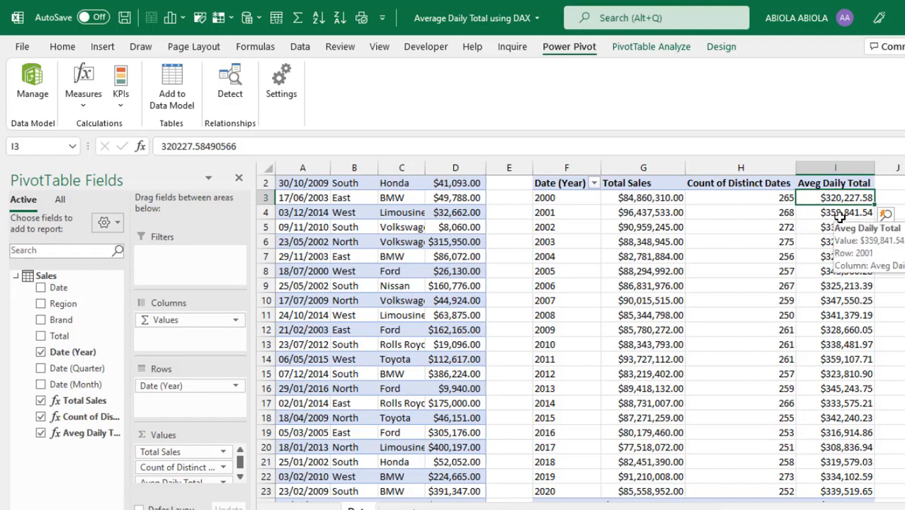
{"action": "left_click", "coordinate": [573, 201]}
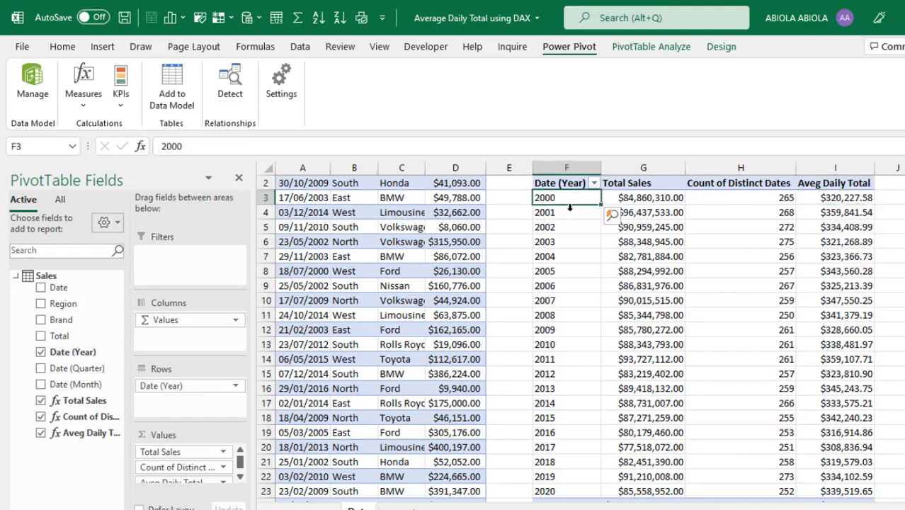
{"action": "left_click", "coordinate": [571, 215]}
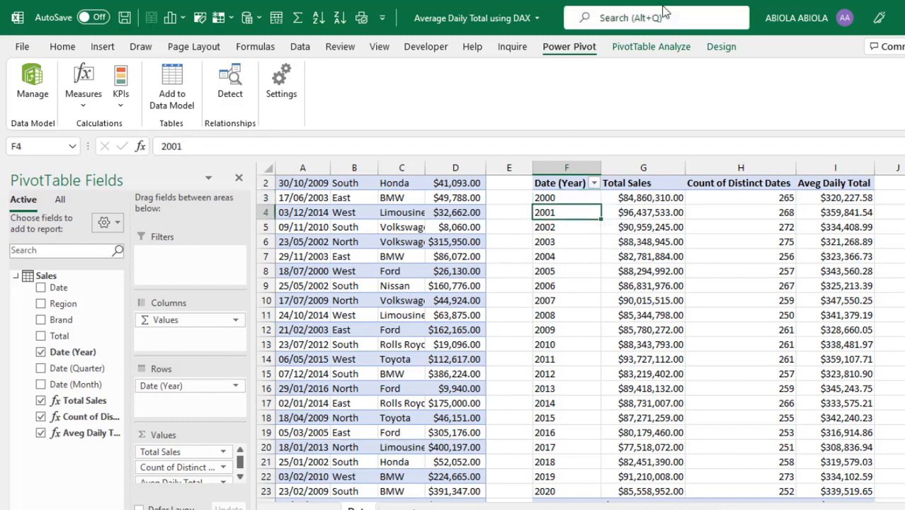
{"action": "left_click", "coordinate": [656, 48]}
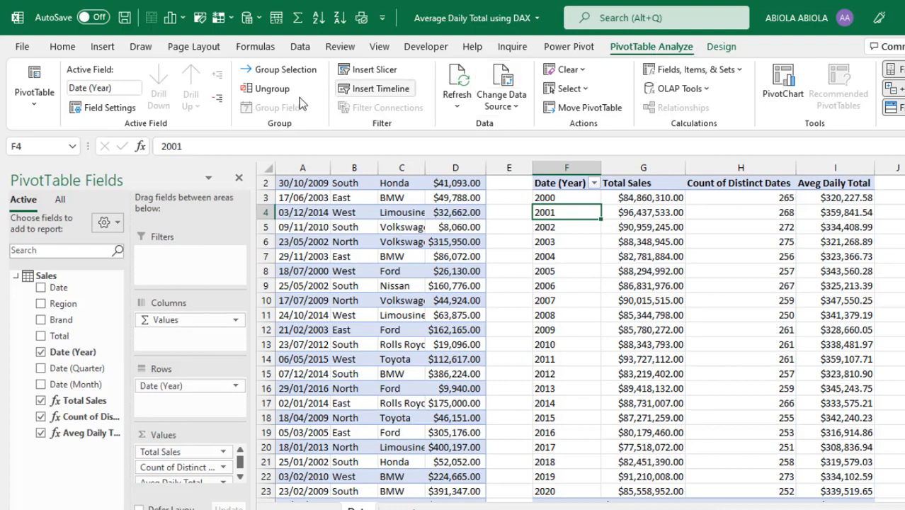
- Group the pivot dates by years, quarters and months
{"action": "left_click", "coordinate": [270, 74]}
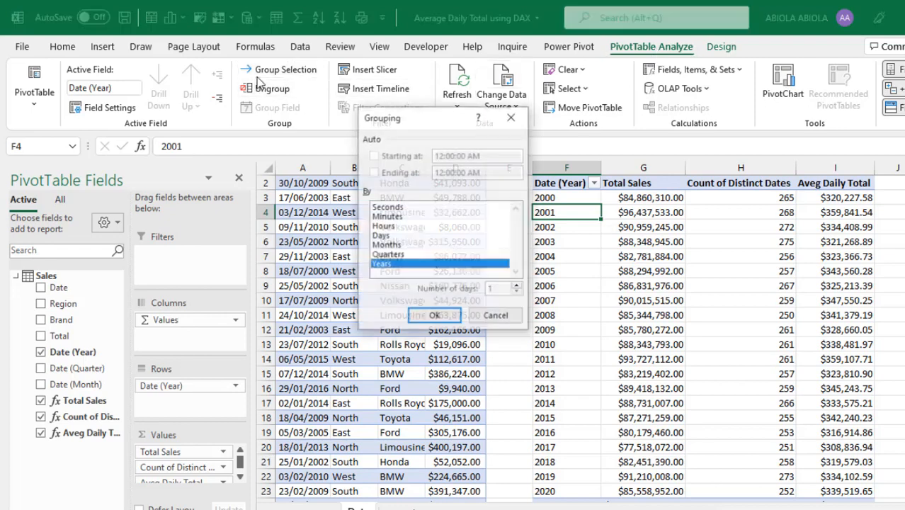
{"action": "left_click", "coordinate": [391, 255]}
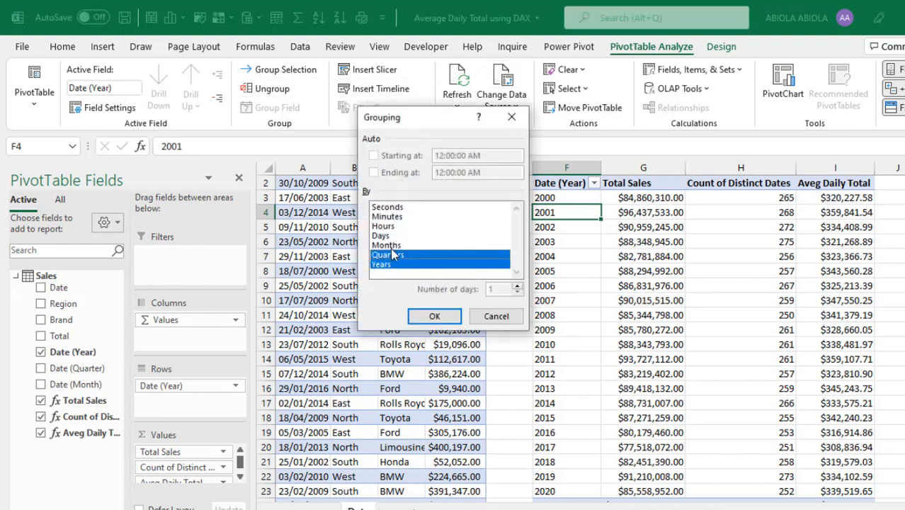
{"action": "left_click", "coordinate": [392, 245]}
{"action": "left_click", "coordinate": [434, 317]}
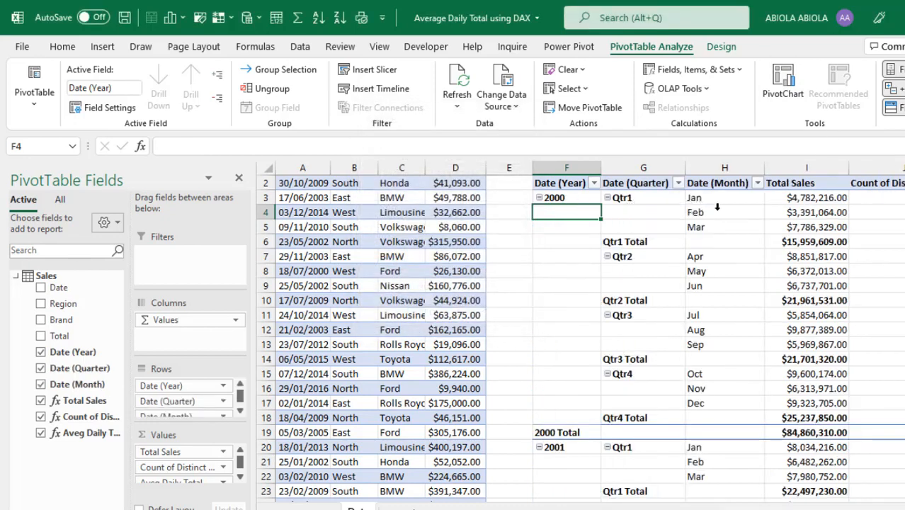
- Check the January 2000 and Qtr1 2000 values, with Qtr1 averaging $270,501.85 daily
{"action": "left_click", "coordinate": [809, 199]}
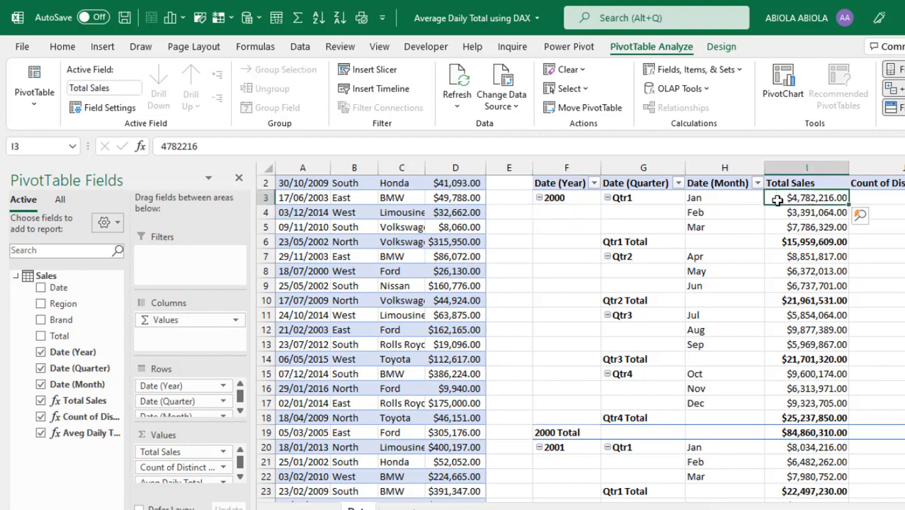
{"action": "left_click", "coordinate": [806, 241]}
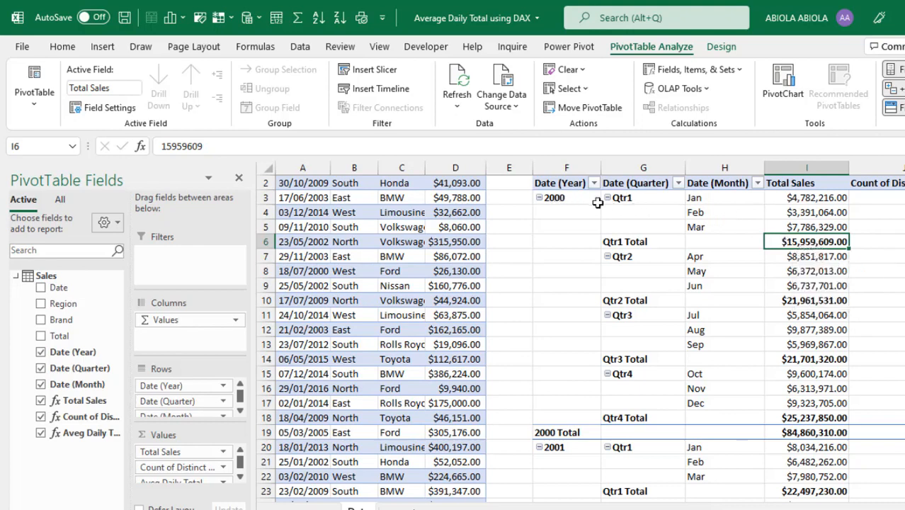
{"action": "scroll", "coordinate": [808, 496], "scroll_direction": "right", "scroll_amount": 2}
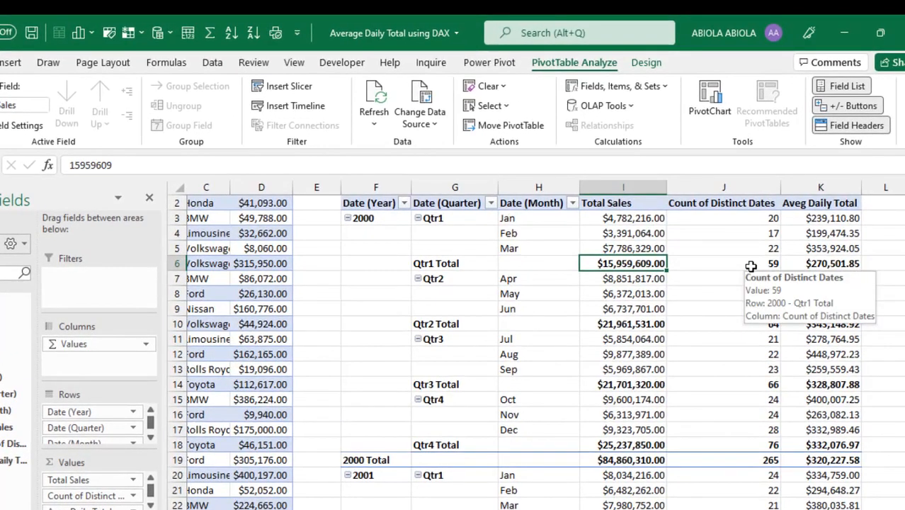
{"action": "left_click", "coordinate": [812, 265]}
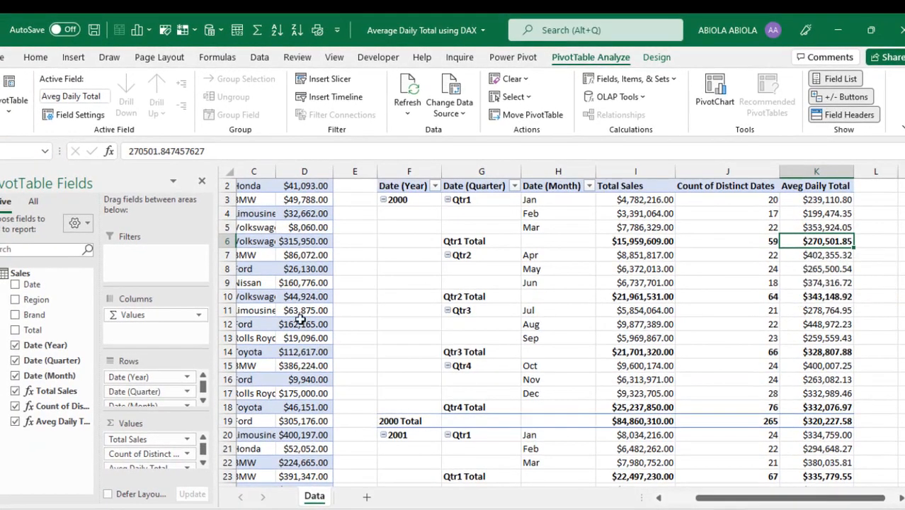
- Replace the date fields in the pivot rows with Brand
{"action": "left_click_drag", "start_coordinate": [165, 381], "coordinate": [4, 407]}
{"action": "left_click_drag", "start_coordinate": [146, 393], "coordinate": [101, 285]}
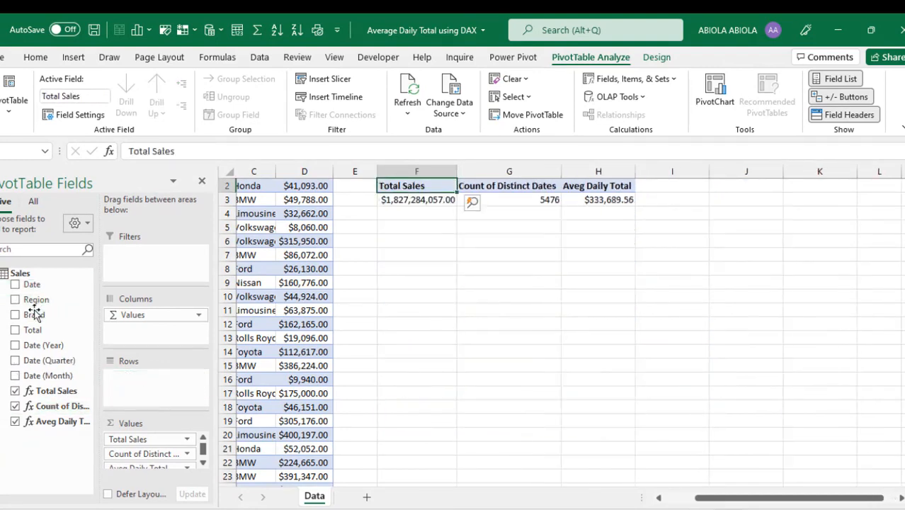
{"action": "left_click_drag", "start_coordinate": [37, 320], "coordinate": [164, 390]}
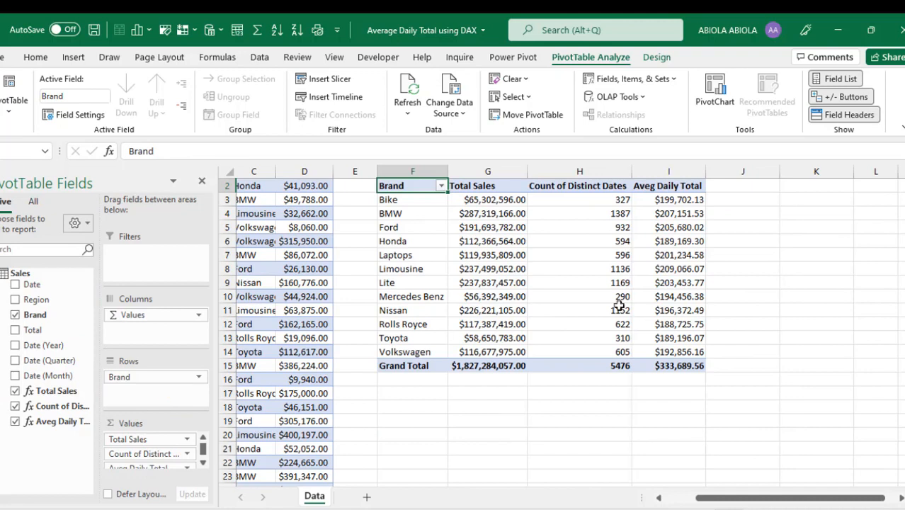
- Check Bike's Total Sales, distinct date count and average daily total
{"action": "left_click", "coordinate": [478, 204]}
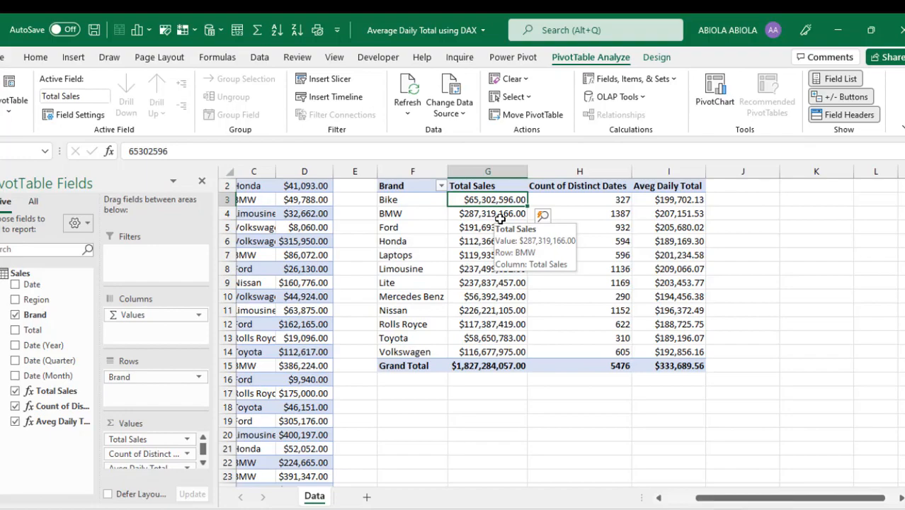
{"action": "left_click", "coordinate": [599, 200]}
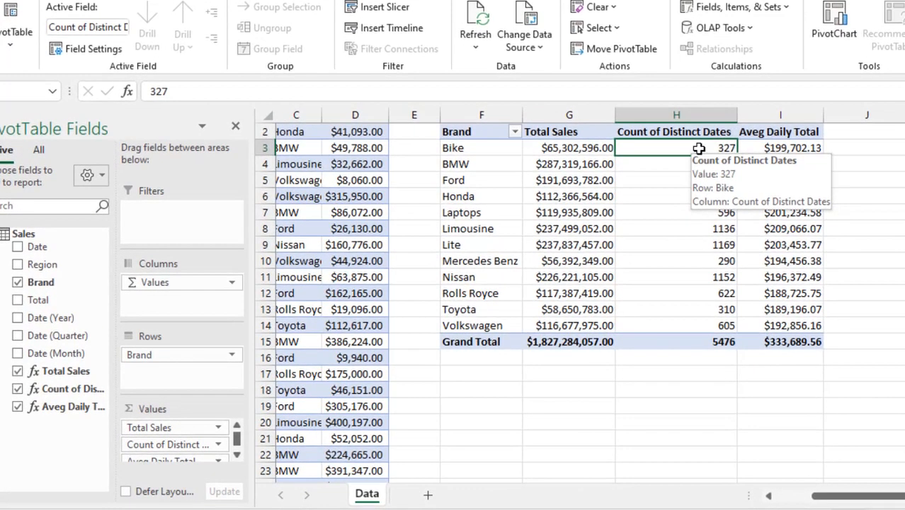
{"action": "left_click", "coordinate": [783, 152]}
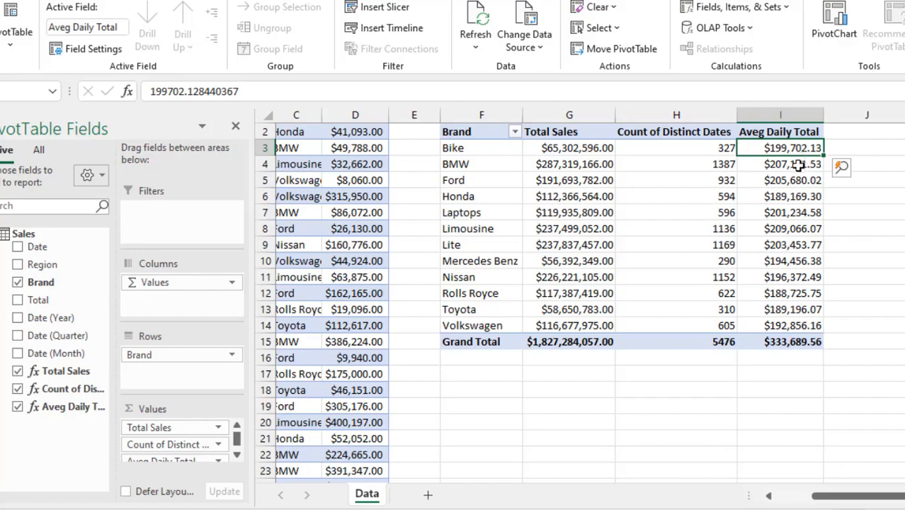
{"action": "mouse_move", "coordinate": [799, 165]}
{"action": "mouse_move", "coordinate": [801, 277]}
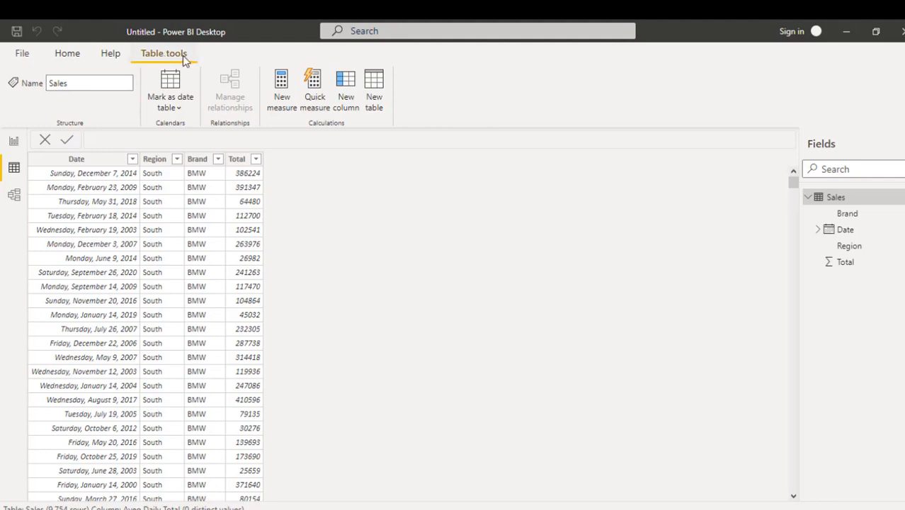
- Create a Tot Sales measure on the Sales table as SUM(Sales[Total])
{"action": "left_click", "coordinate": [280, 95]}
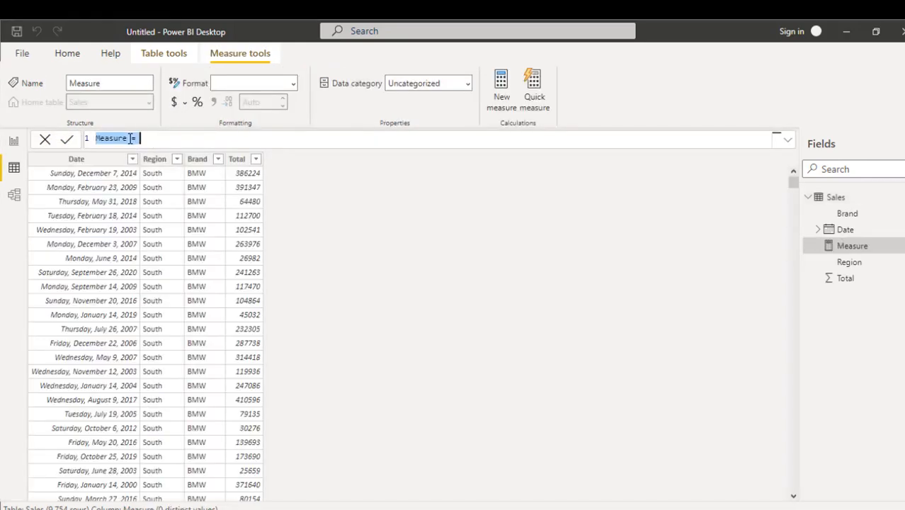
{"action": "type", "text": "Tot Sales"}
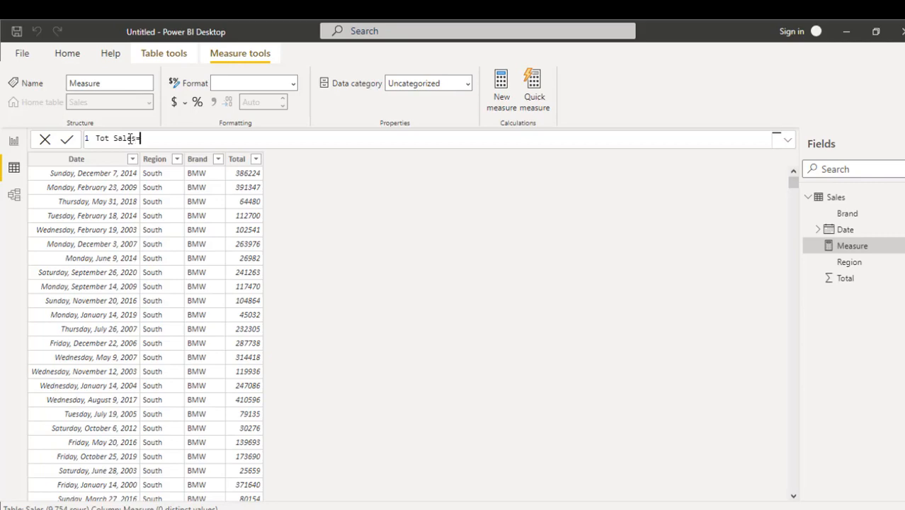
{"action": "type", "text": "=SUM("}
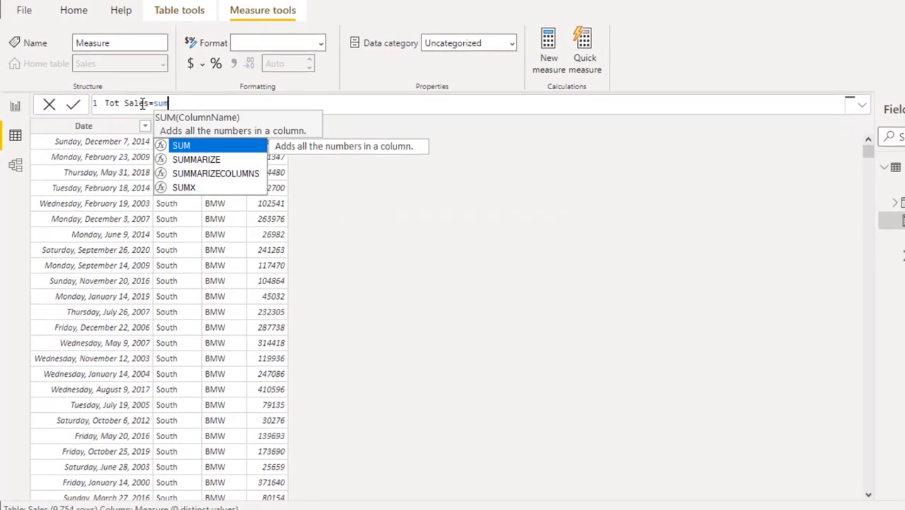
{"action": "type", "text": "sa"}
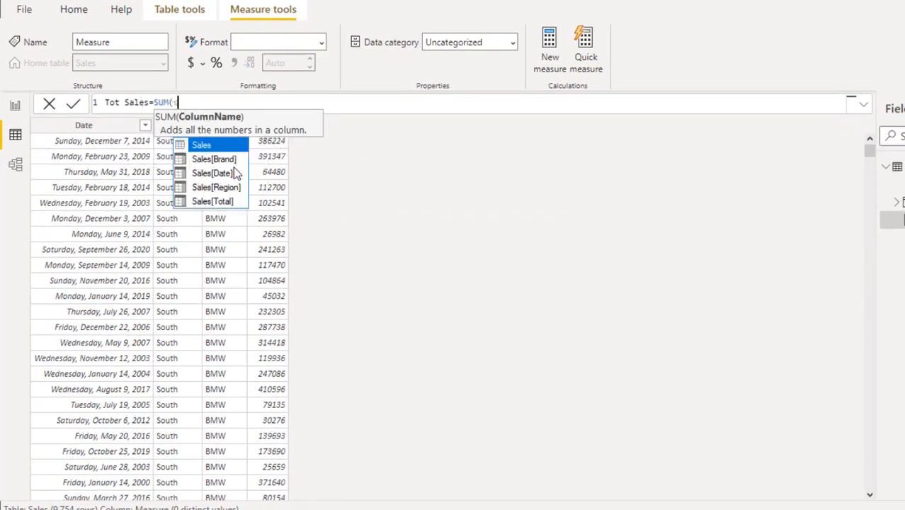
{"action": "key", "text": "Down"}
{"action": "key", "text": "Down"}
{"action": "key", "text": "Down"}
{"action": "key", "text": "Down"}
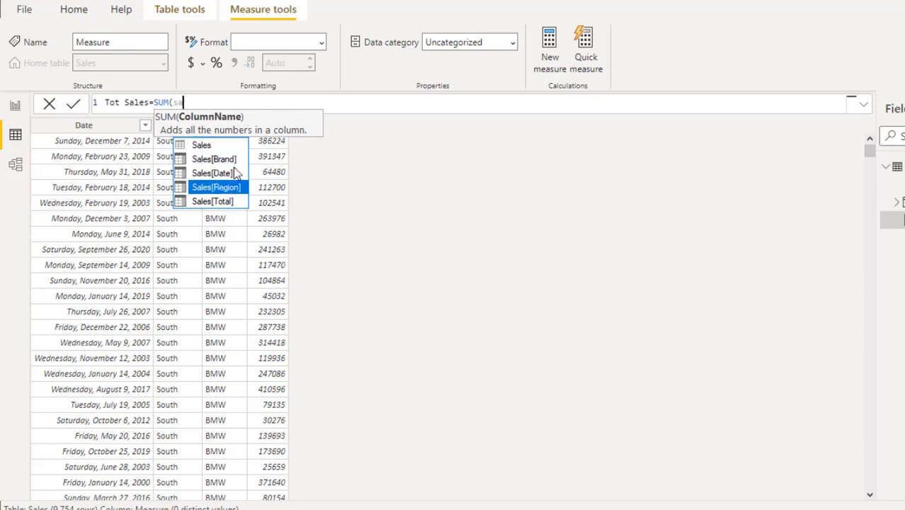
{"action": "key", "text": "Tab"}
{"action": "type", "text": ")"}
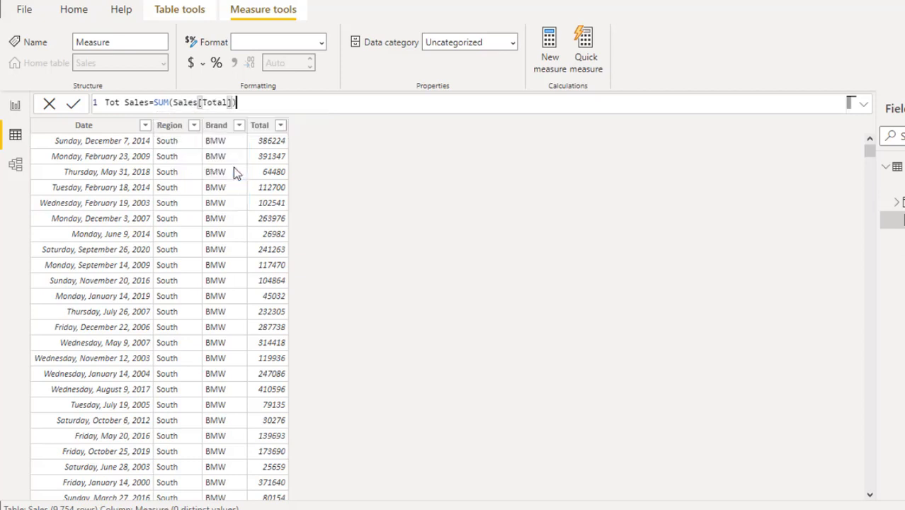
{"action": "key", "text": "Return"}
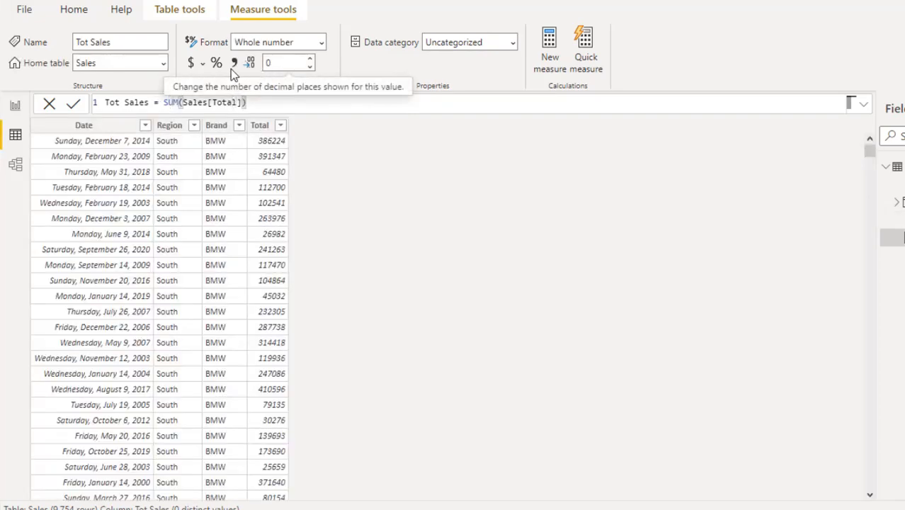
- Format Tot Sales as Currency with 0 decimal places
{"action": "left_click", "coordinate": [192, 65]}
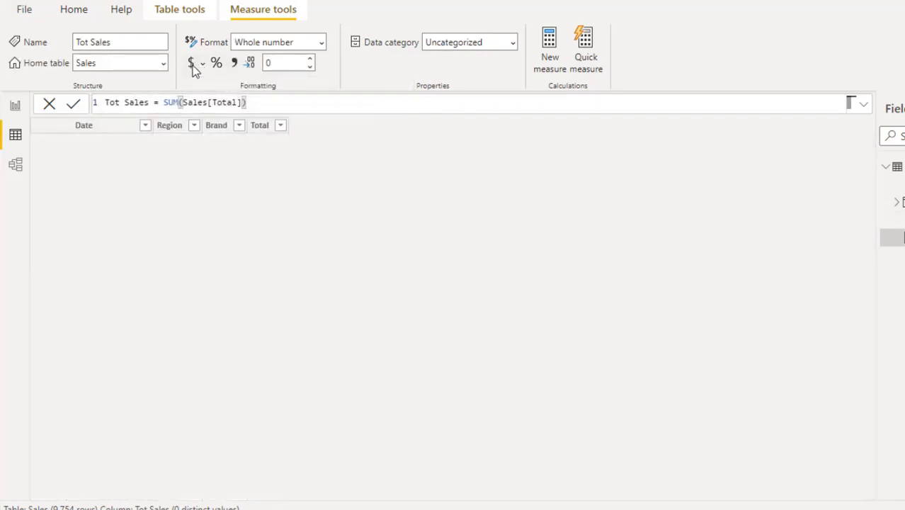
{"action": "left_click", "coordinate": [298, 63]}
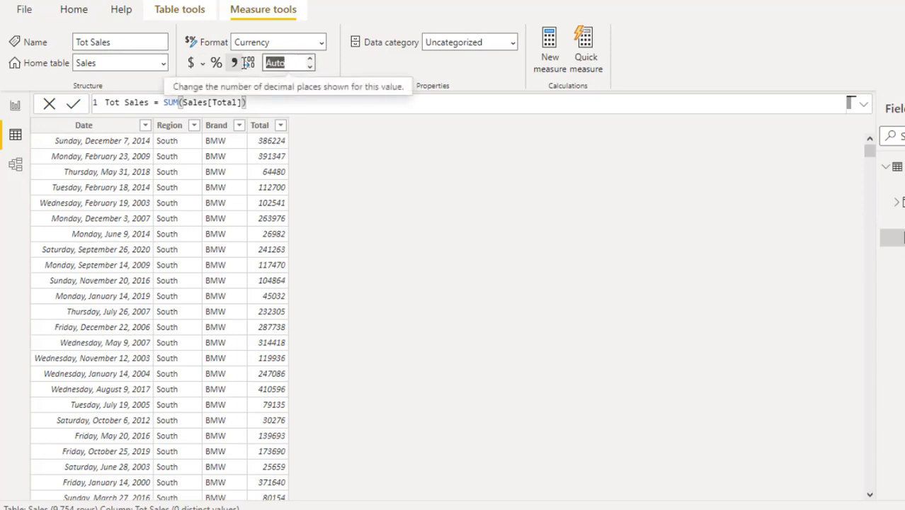
{"action": "left_click", "coordinate": [309, 58]}
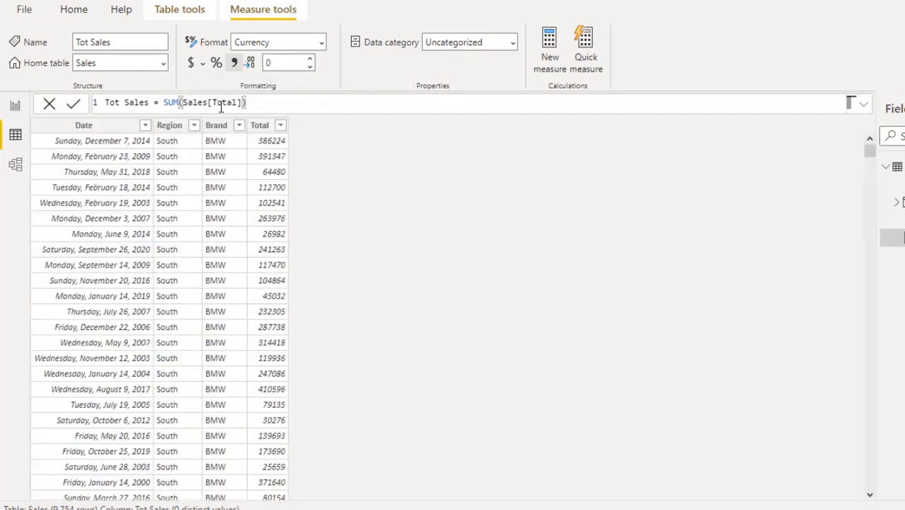
- Add a measure Count of Distinct Dates = DISTINCTCOUNT(Sales[Date])
{"action": "left_click", "coordinate": [554, 61]}
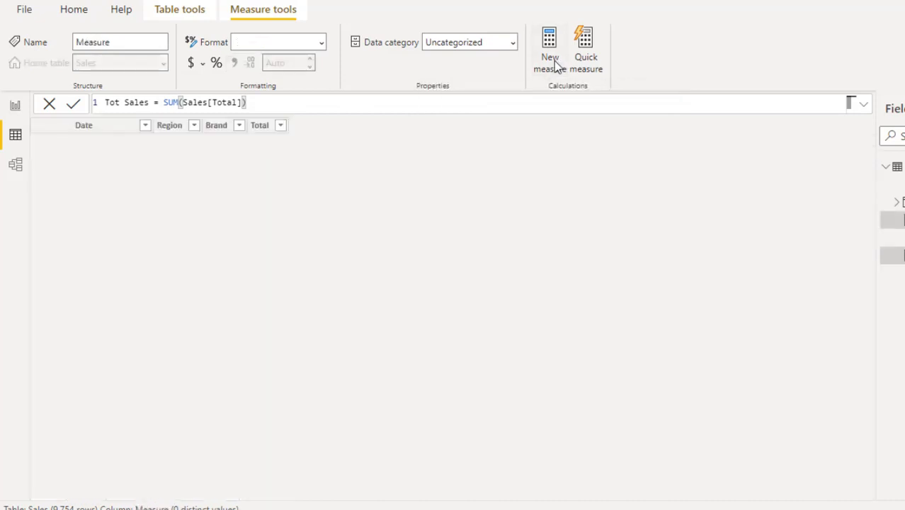
{"action": "type", "text": "Coun"}
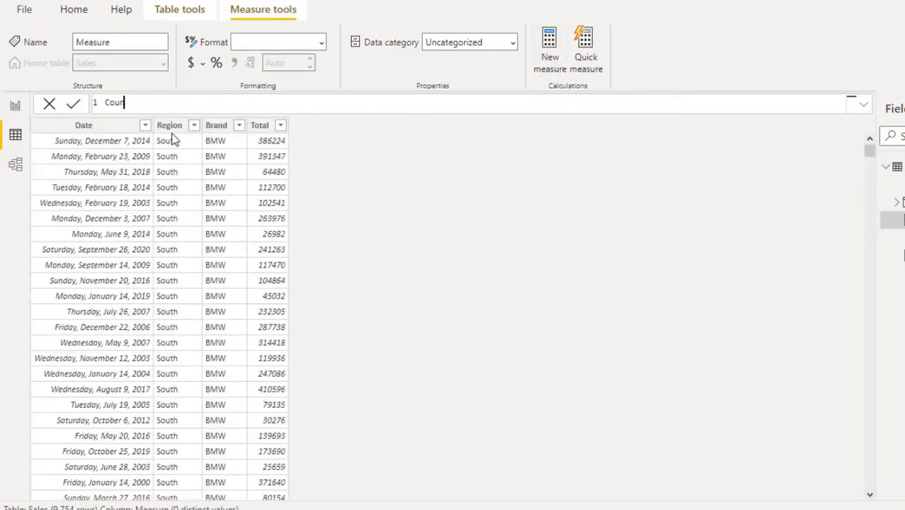
{"action": "type", "text": "t of Distinct Dates"}
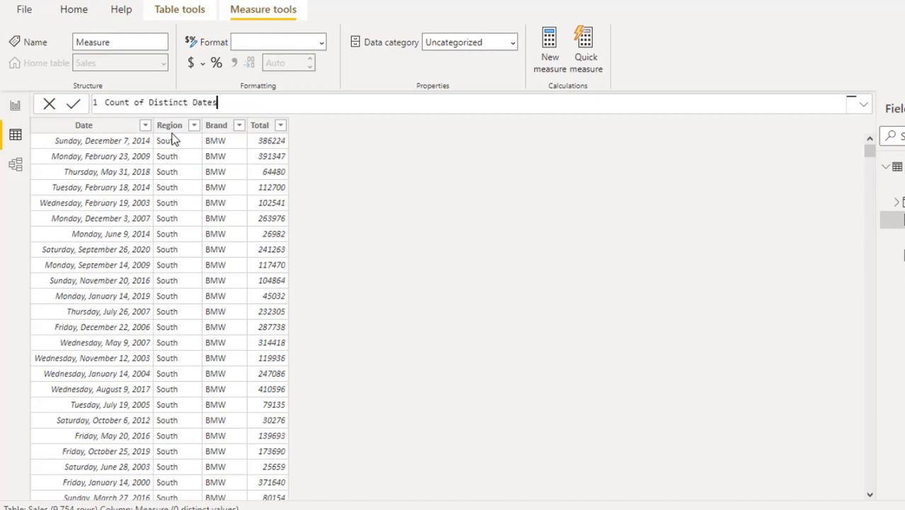
{"action": "type", "text": "=di"}
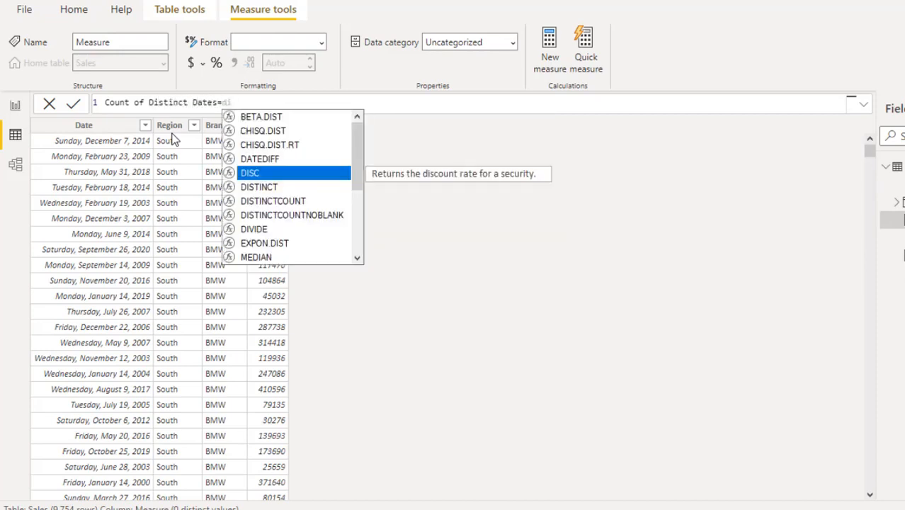
{"action": "key", "text": "Down"}
{"action": "key", "text": "Down"}
{"action": "key", "text": "Tab"}
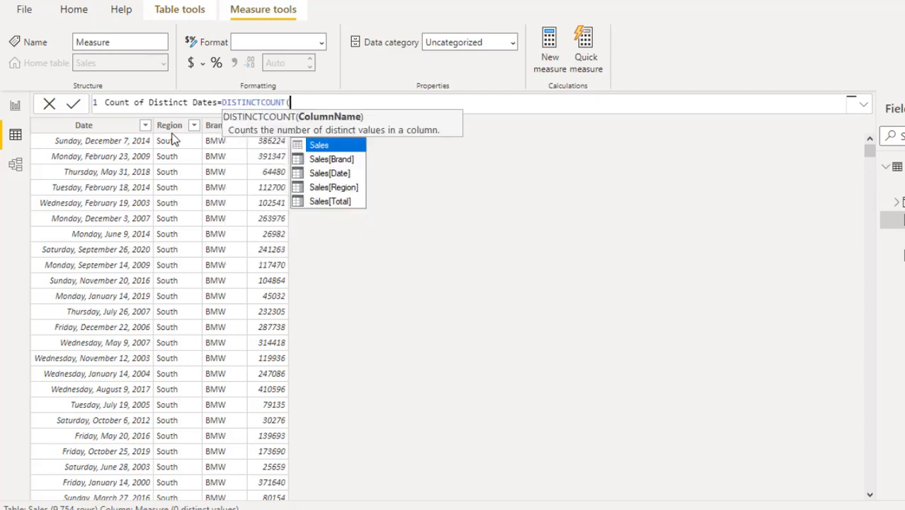
{"action": "type", "text": "sa"}
{"action": "key", "text": "Down"}
{"action": "key", "text": "Down"}
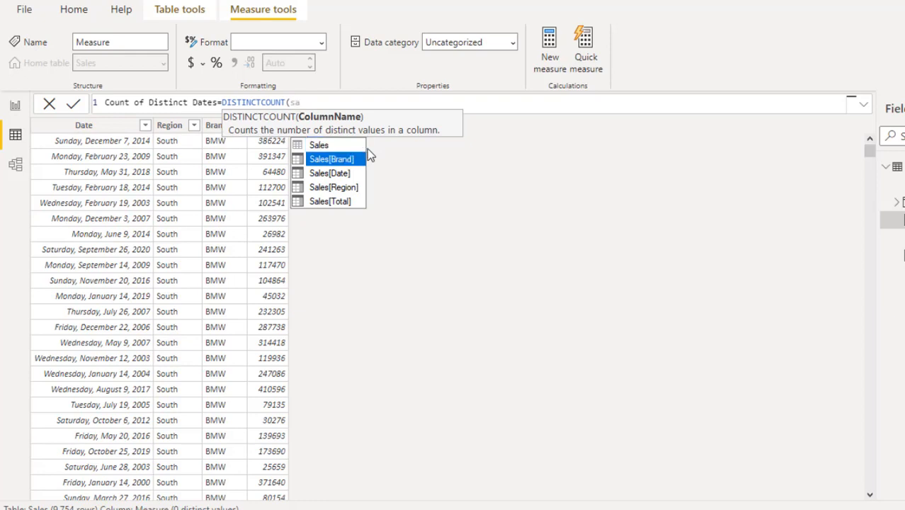
{"action": "key", "text": "Tab"}
{"action": "type", "text": ")"}
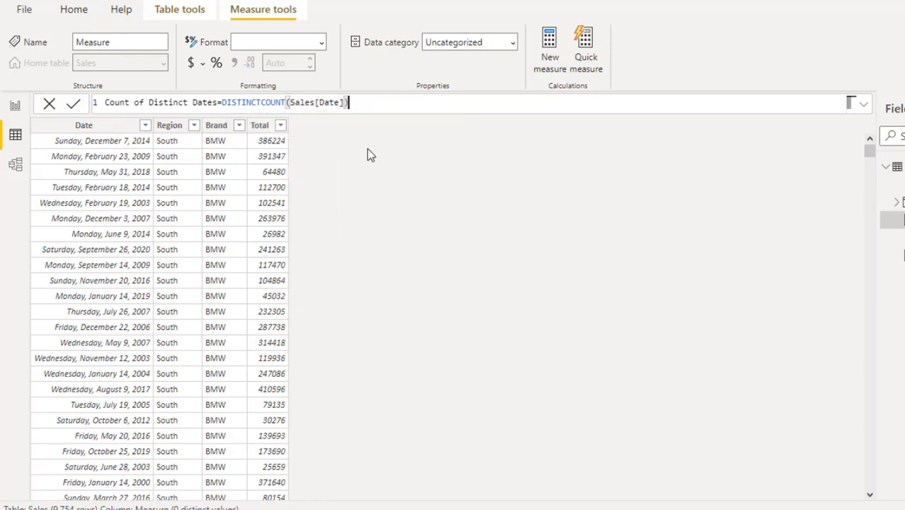
{"action": "key", "text": "Return"}
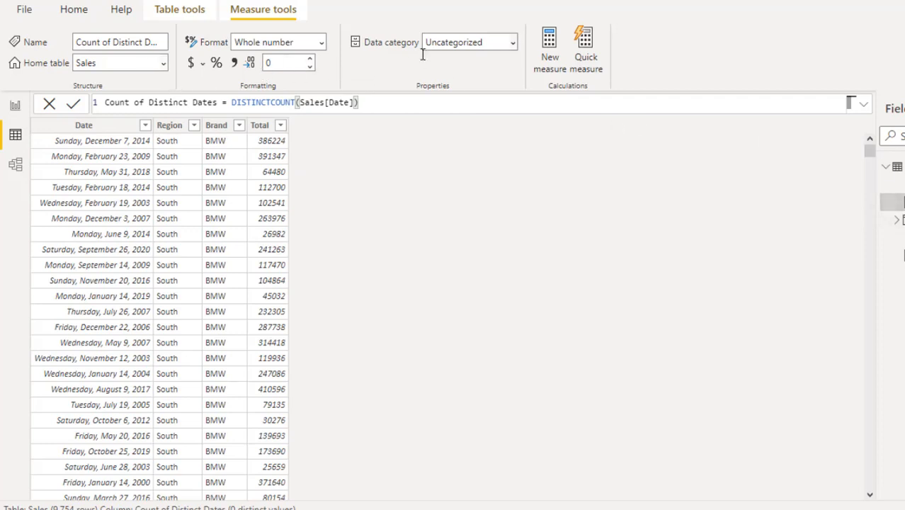
- Start a new Aveg Daily Total measure as DIVIDE with [Tot Sales] as the numerator
{"action": "left_click", "coordinate": [555, 49]}
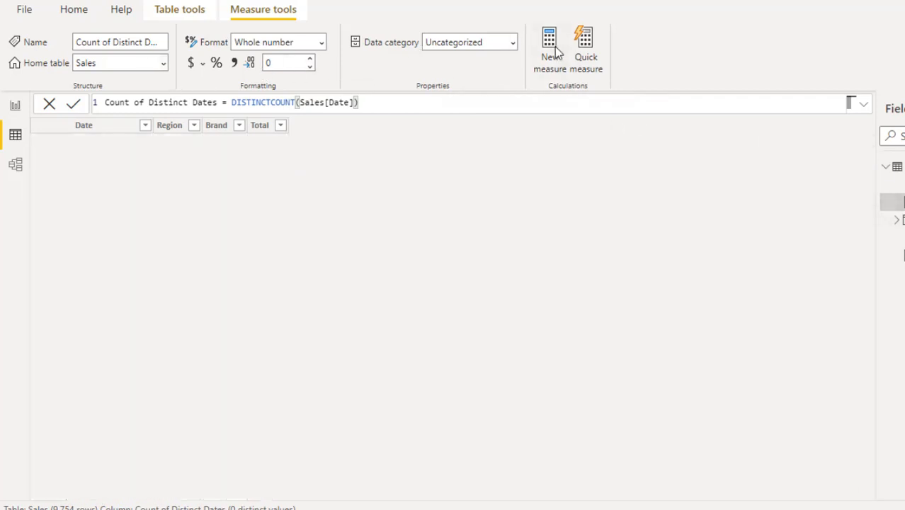
{"action": "type", "text": "Av"}
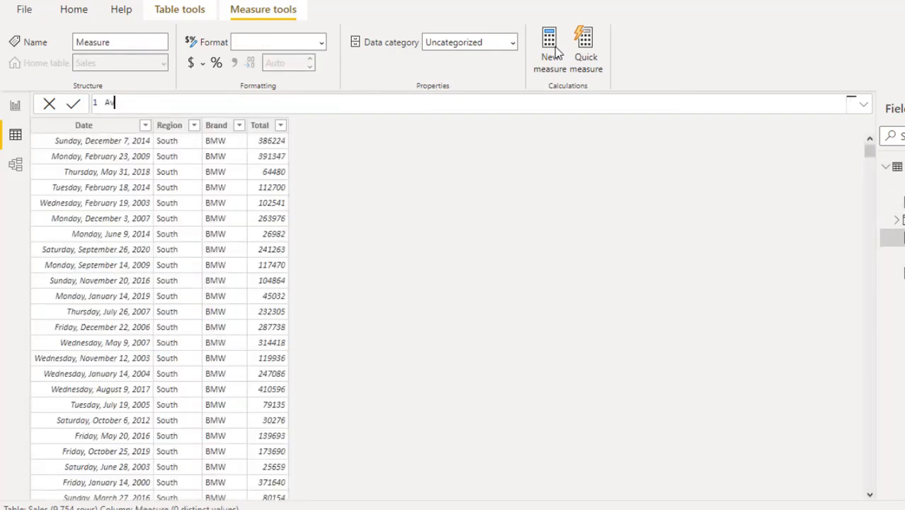
{"action": "type", "text": "eg Daily Toltal"}
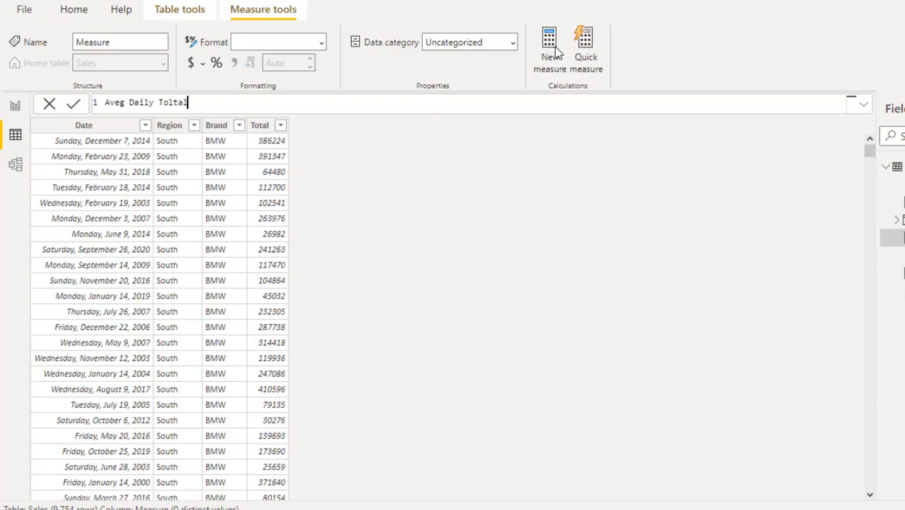
{"action": "key", "text": "BackSpace"}
{"action": "key", "text": "BackSpace"}
{"action": "key", "text": "BackSpace"}
{"action": "key", "text": "BackSpace"}
{"action": "type", "text": "takl"}
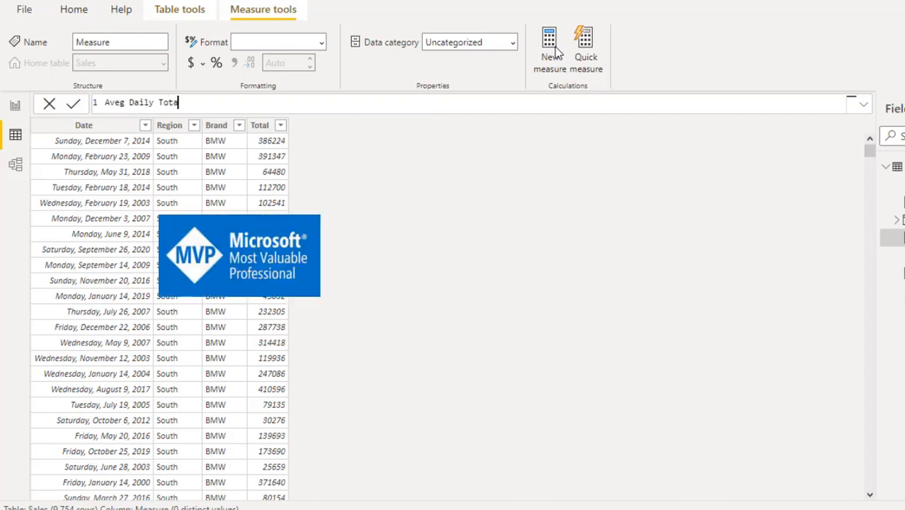
{"action": "key", "text": "BackSpace"}
{"action": "key", "text": "BackSpace"}
{"action": "type", "text": "l="}
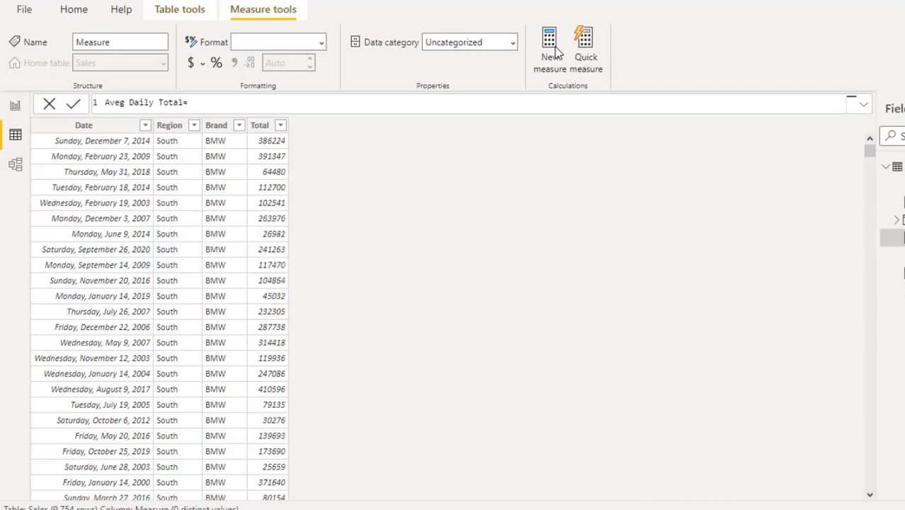
{"action": "type", "text": "DIVIDE("}
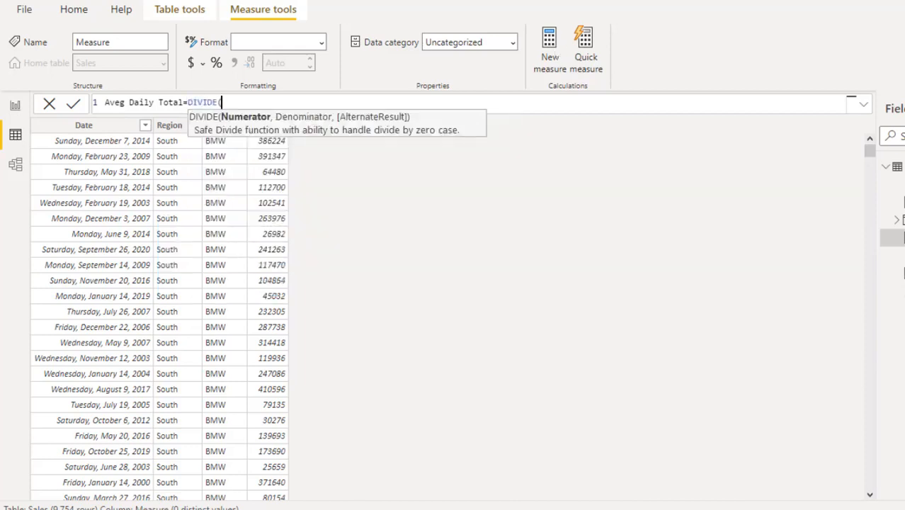
{"action": "type", "text": "to"}
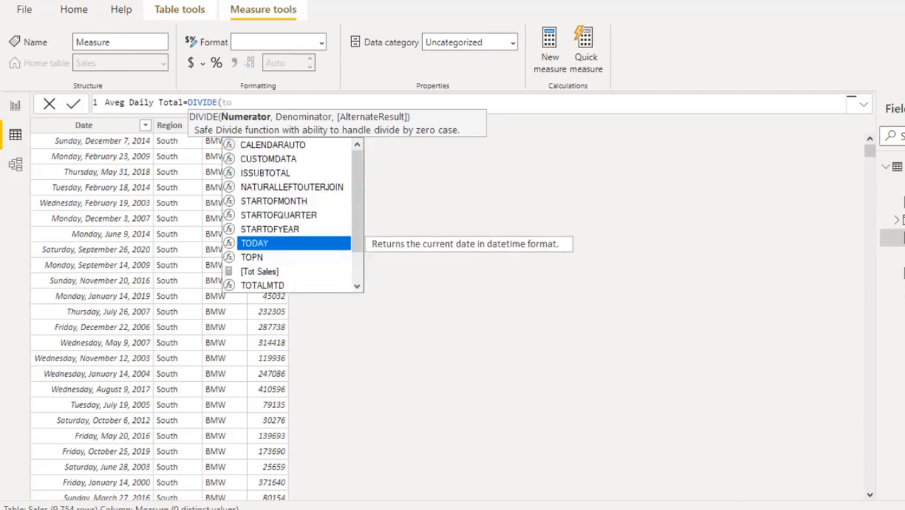
{"action": "key", "text": "Down"}
{"action": "key", "text": "Down"}
{"action": "key", "text": "Tab"}
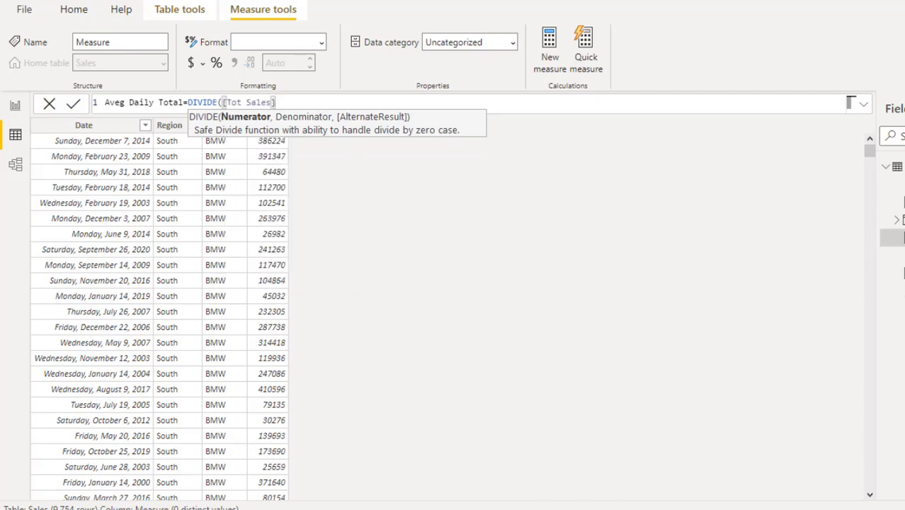
- Finish it with [Count of Distinct Dates] and BLANK(), format as Currency, and show the report page
{"action": "type", "text": ","}
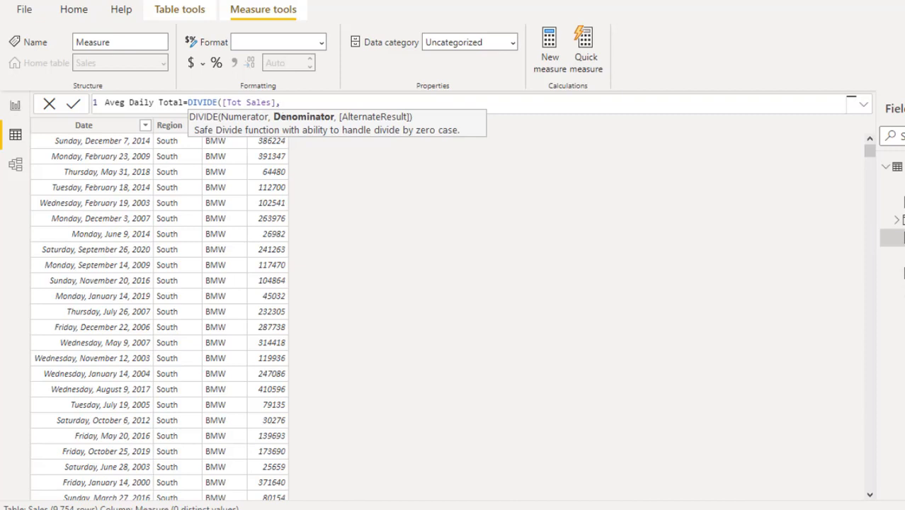
{"action": "type", "text": "coun"}
{"action": "key", "text": "Down"}
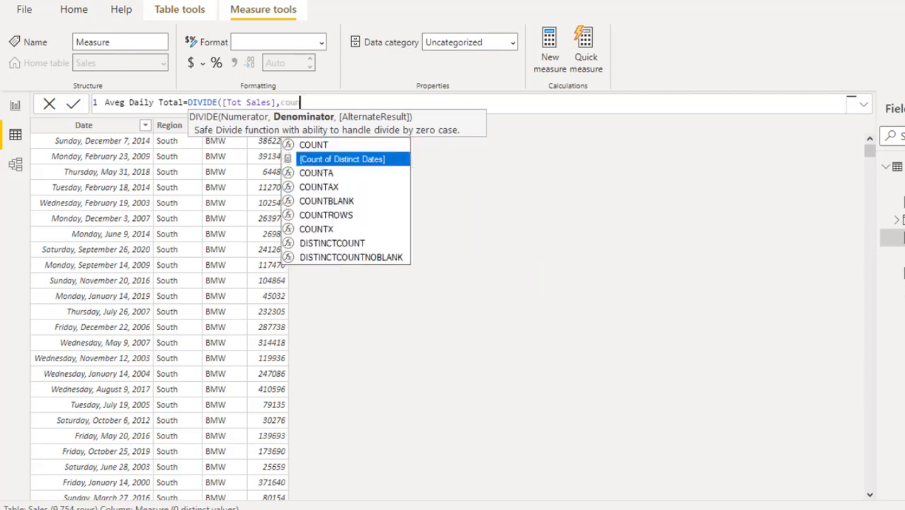
{"action": "key", "text": "Tab"}
{"action": "type", "text": ","}
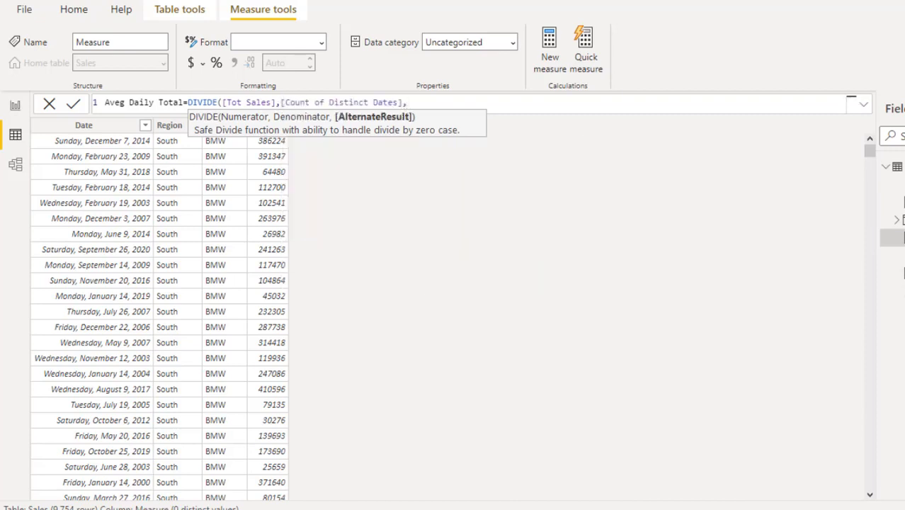
{"action": "type", "text": "bl"}
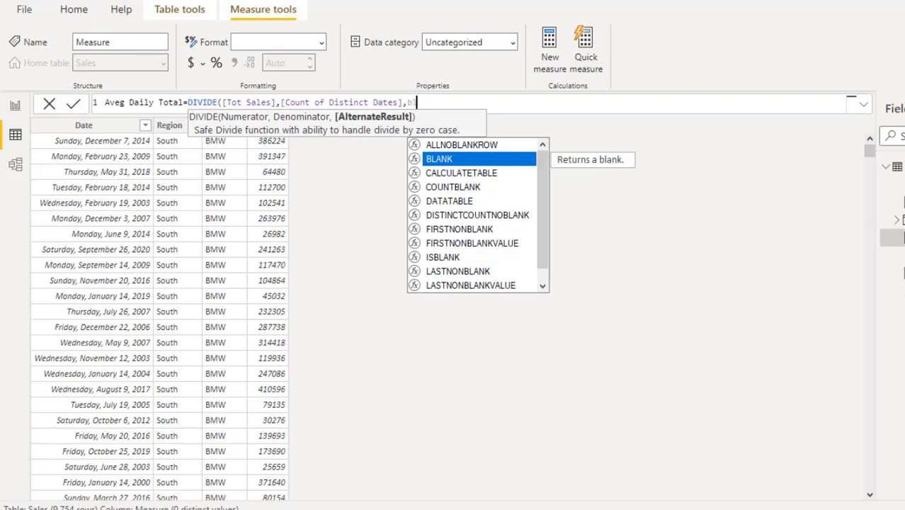
{"action": "key", "text": "Tab"}
{"action": "type", "text": ")"}
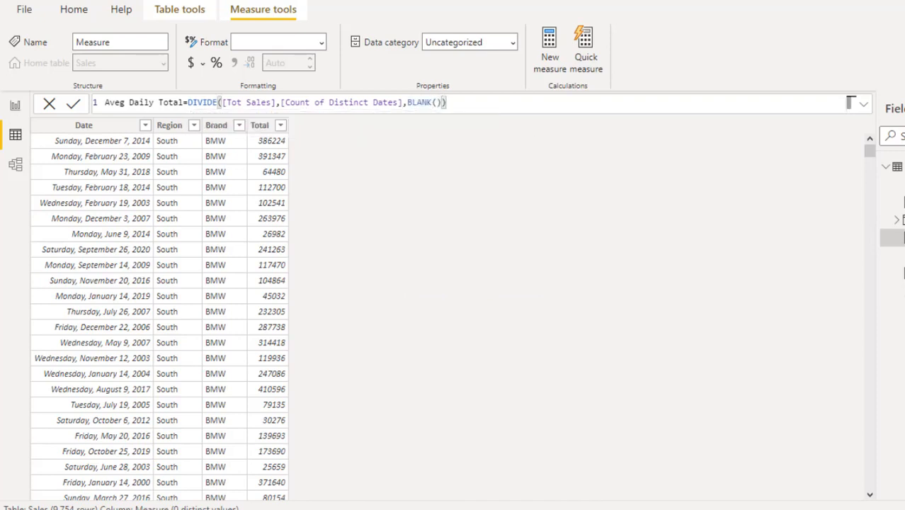
{"action": "key", "text": "Return"}
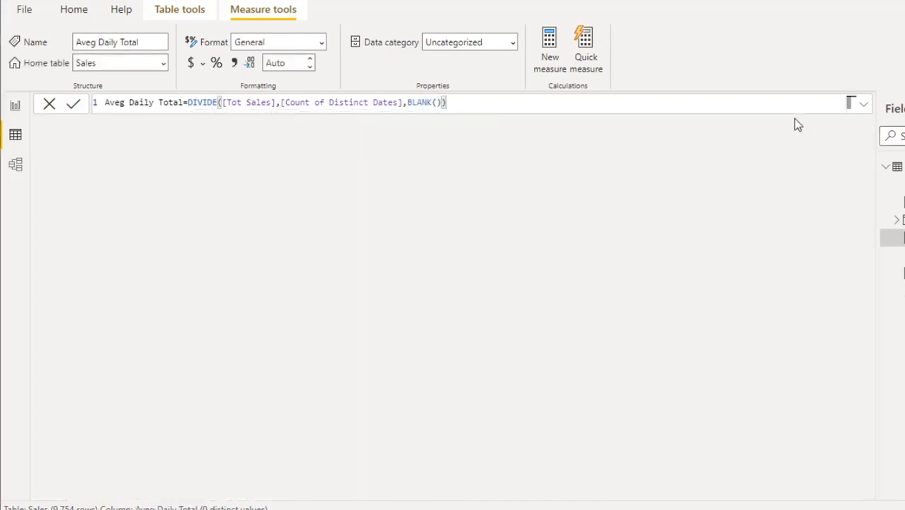
{"action": "left_click", "coordinate": [192, 63]}
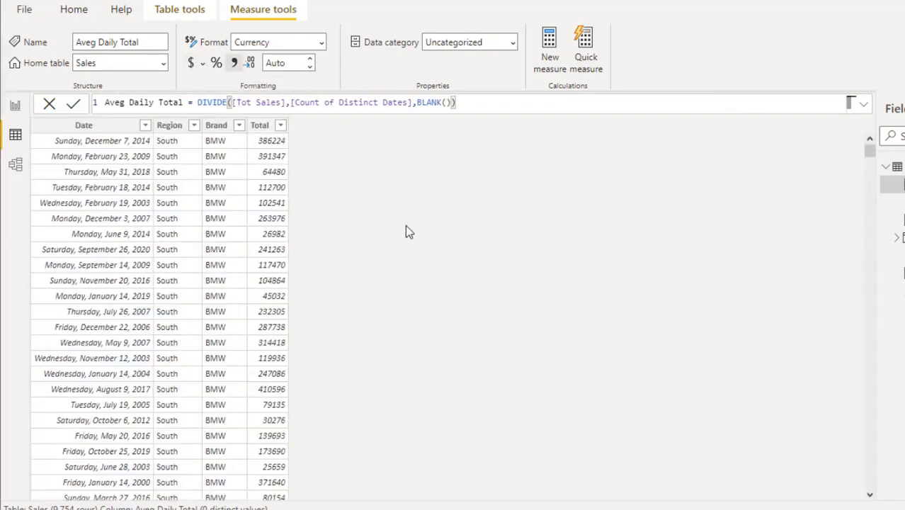
{"action": "left_click", "coordinate": [15, 106]}
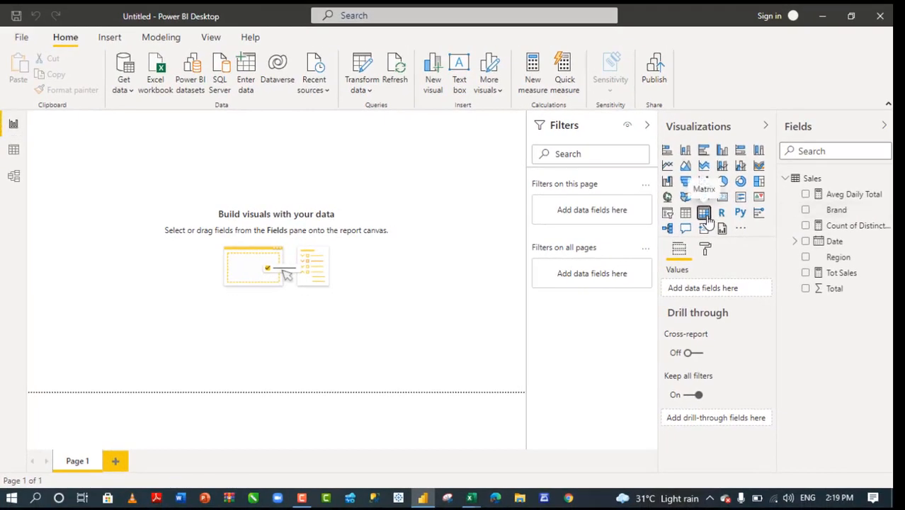
- Add an enlarged matrix with Date rows and Tot Sales, Count of Distinct Dates, Aveg Daily Total values
{"action": "left_click", "coordinate": [704, 214]}
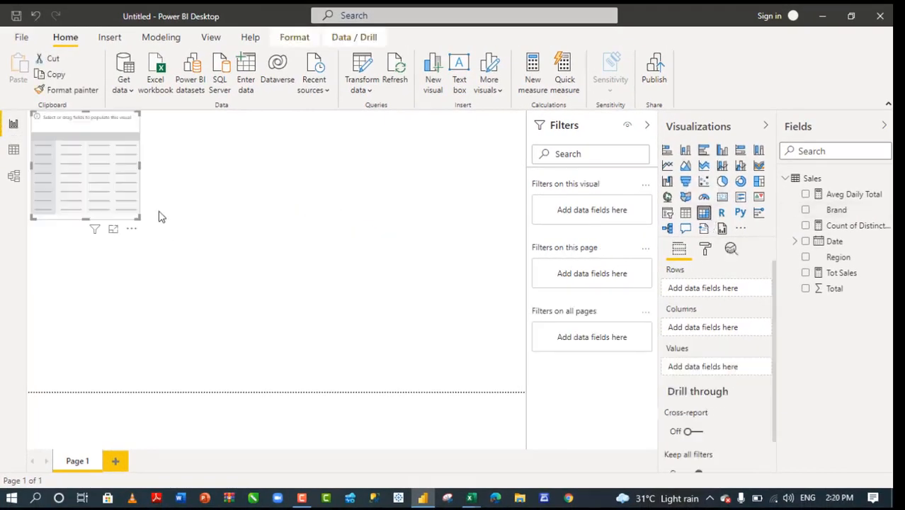
{"action": "left_click_drag", "start_coordinate": [136, 217], "coordinate": [436, 352]}
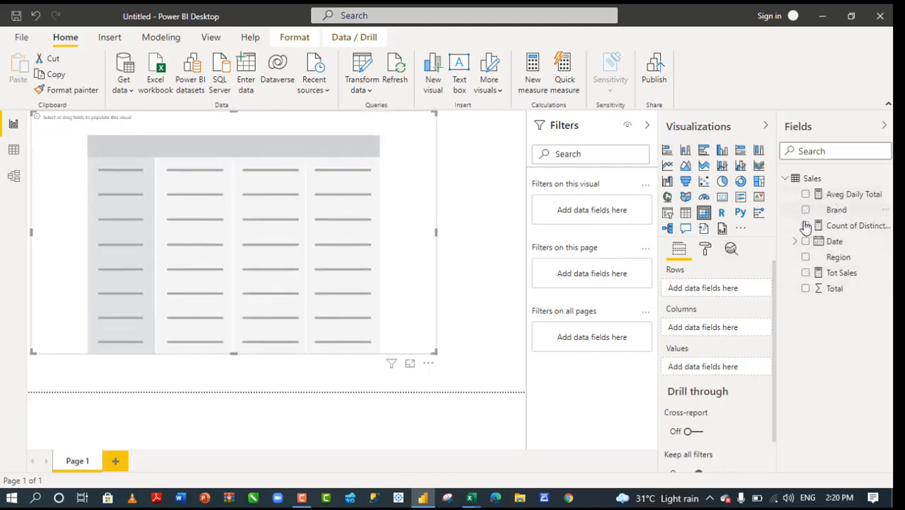
{"action": "left_click", "coordinate": [806, 243]}
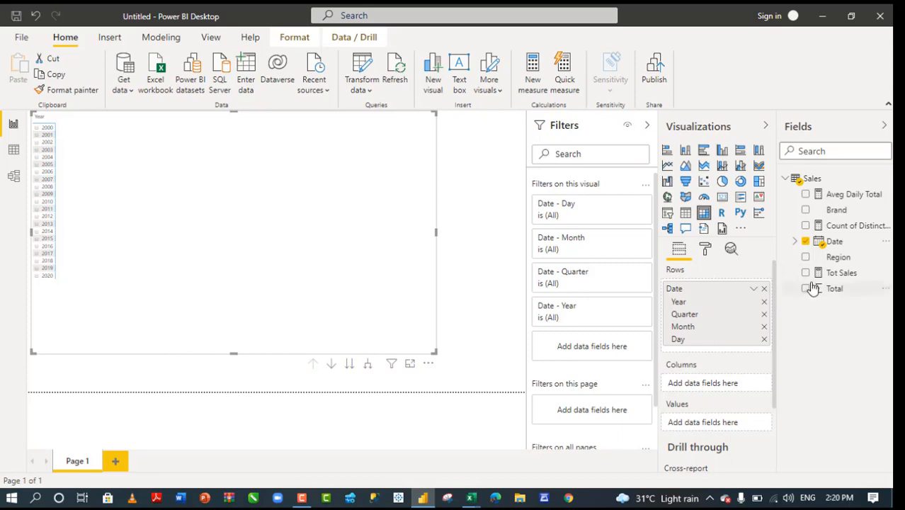
{"action": "left_click", "coordinate": [807, 274]}
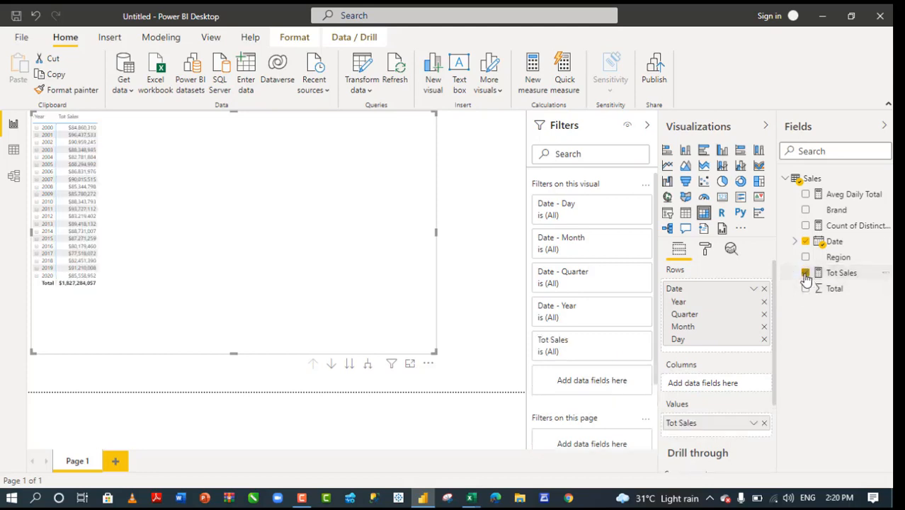
{"action": "left_click", "coordinate": [806, 226]}
{"action": "left_click", "coordinate": [806, 195]}
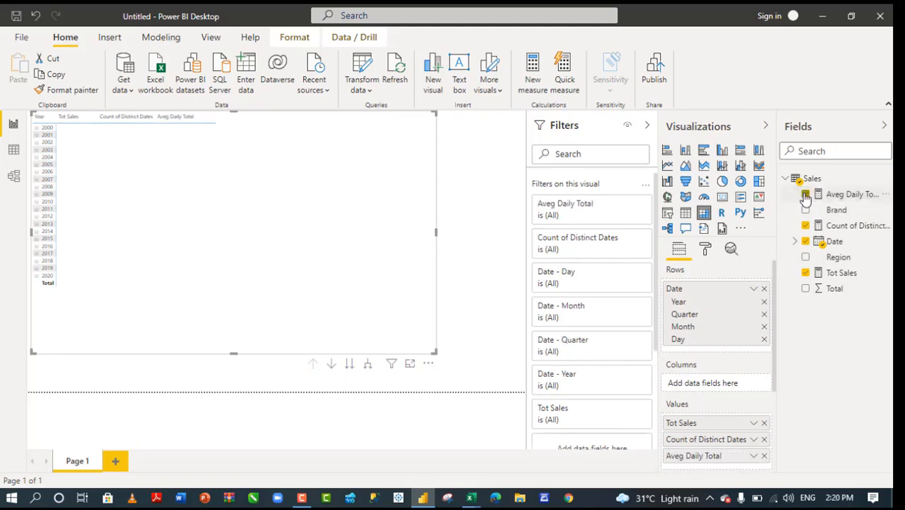
{"action": "left_click", "coordinate": [707, 249]}
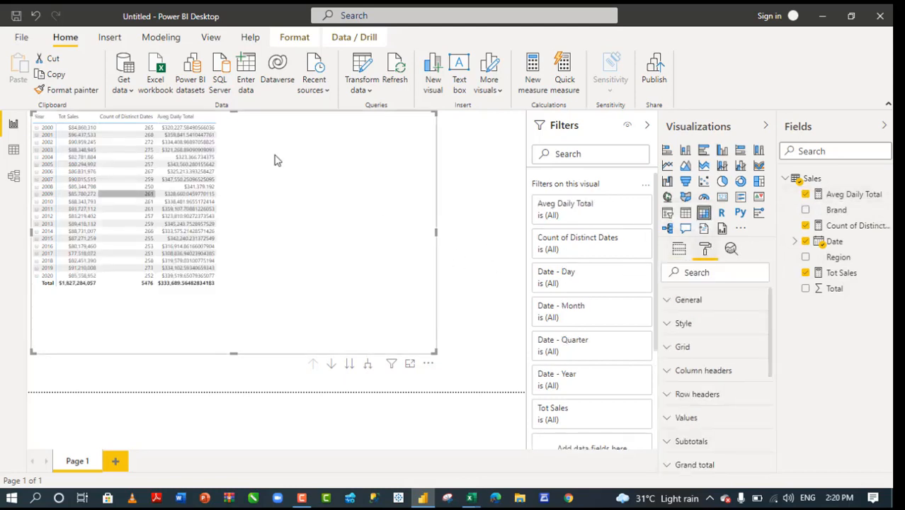
- Change the matrix grid text size from 10 to 15 pt
{"action": "left_click", "coordinate": [706, 347]}
{"action": "scroll", "coordinate": [774, 324], "scroll_direction": "down", "scroll_amount": 5}
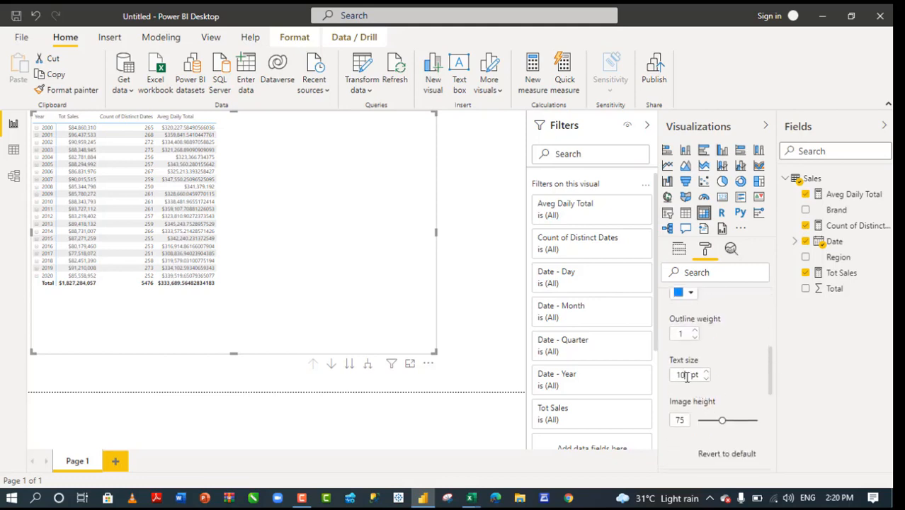
{"action": "left_click", "coordinate": [685, 375]}
{"action": "type", "text": "15"}
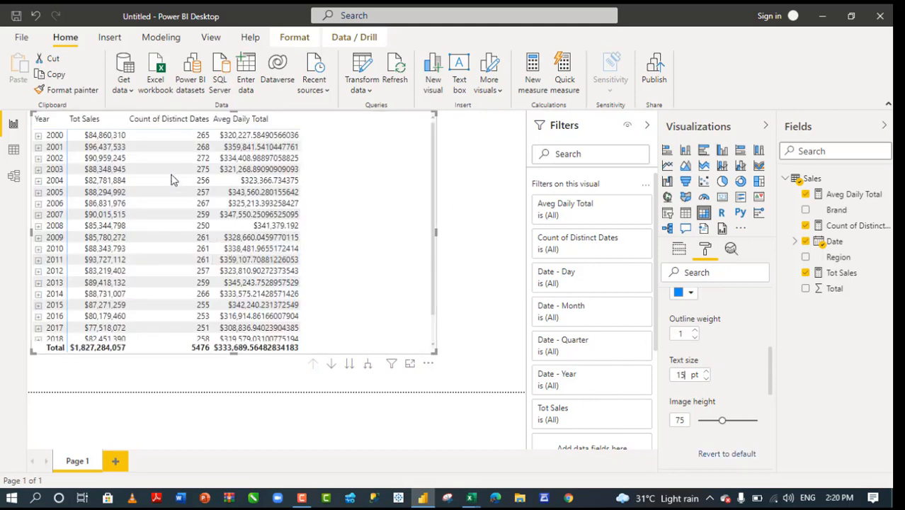
{"action": "left_click", "coordinate": [101, 137]}
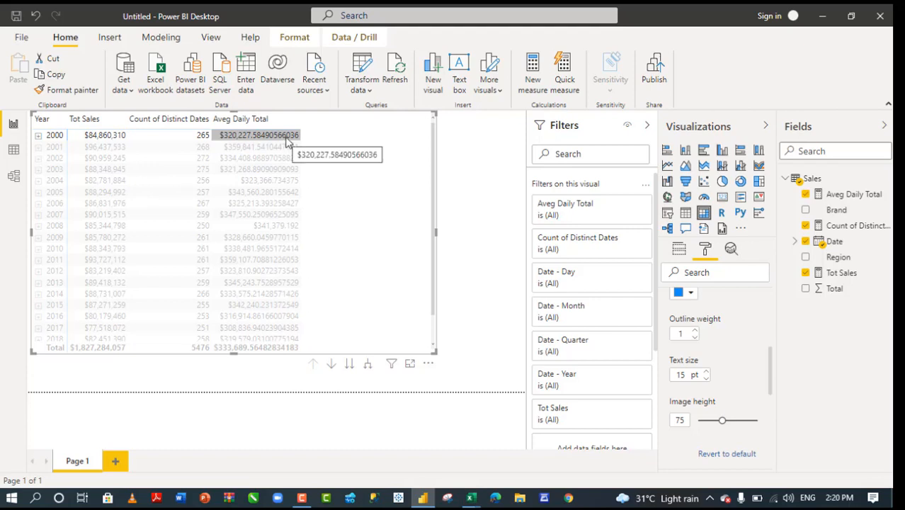
- Set Aveg Daily Total to 2 decimal places, so 2000 shows $320,227.58
{"action": "left_click", "coordinate": [842, 195]}
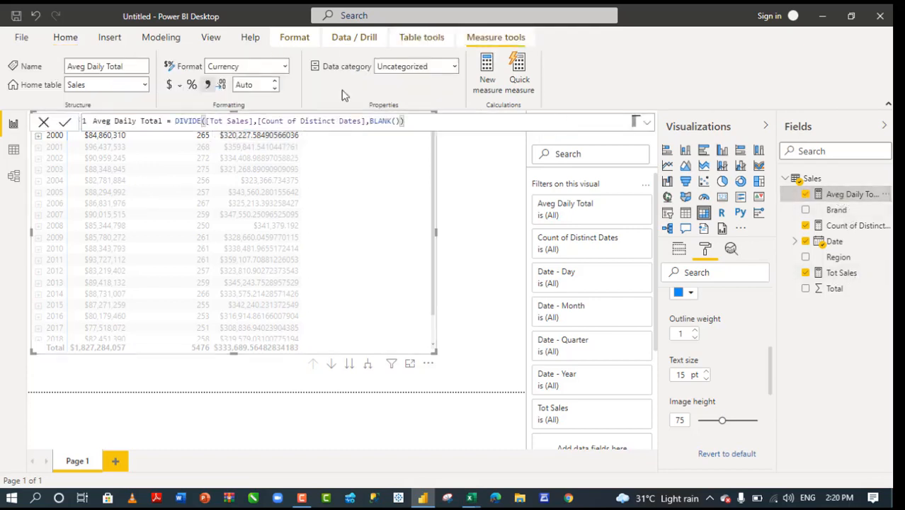
{"action": "left_click_drag", "start_coordinate": [253, 84], "coordinate": [141, 96]}
{"action": "type", "text": "2"}
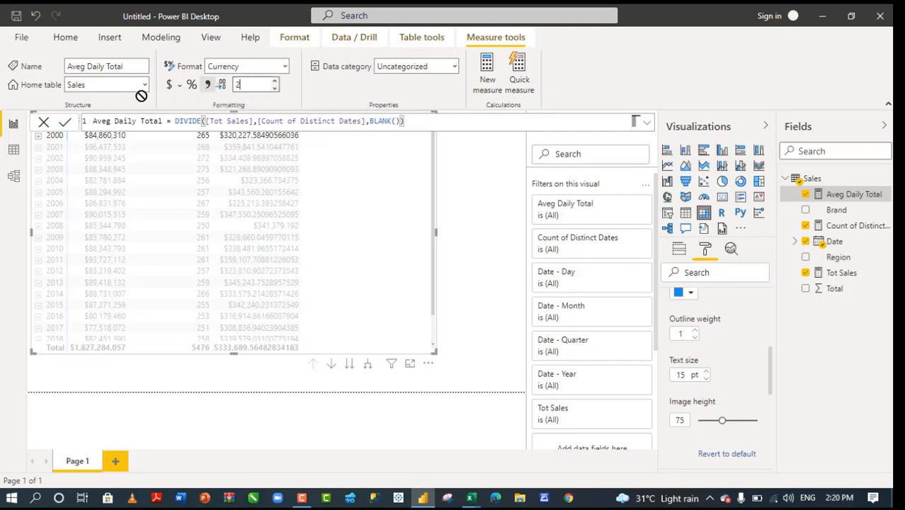
{"action": "key", "text": "Return"}
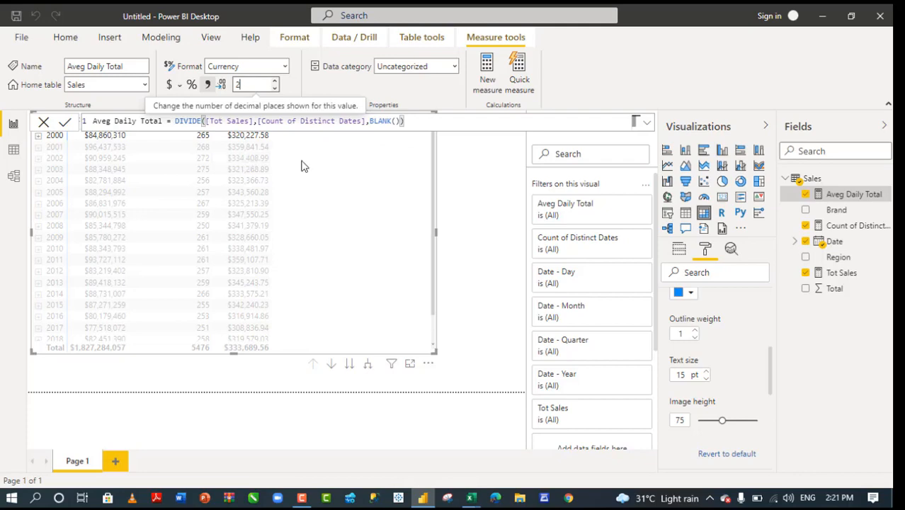
{"action": "left_click", "coordinate": [250, 160]}
{"action": "left_click", "coordinate": [253, 160]}
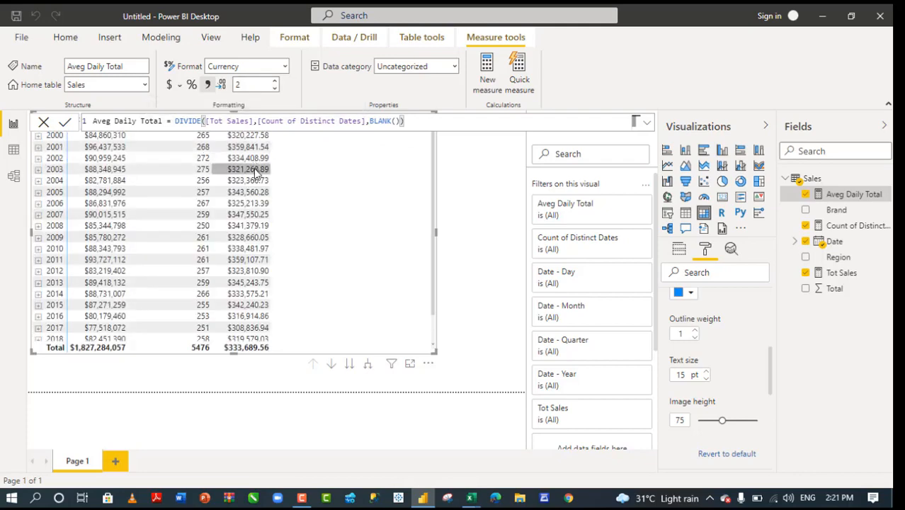
- Drill 2000 down to its four quarters, then Qtr 1 down to January–March
{"action": "left_click", "coordinate": [38, 136]}
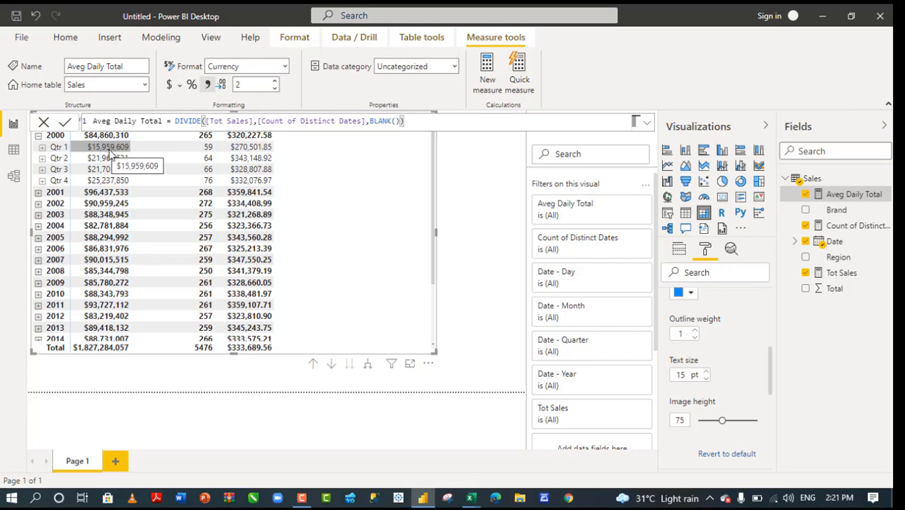
{"action": "left_click", "coordinate": [43, 149]}
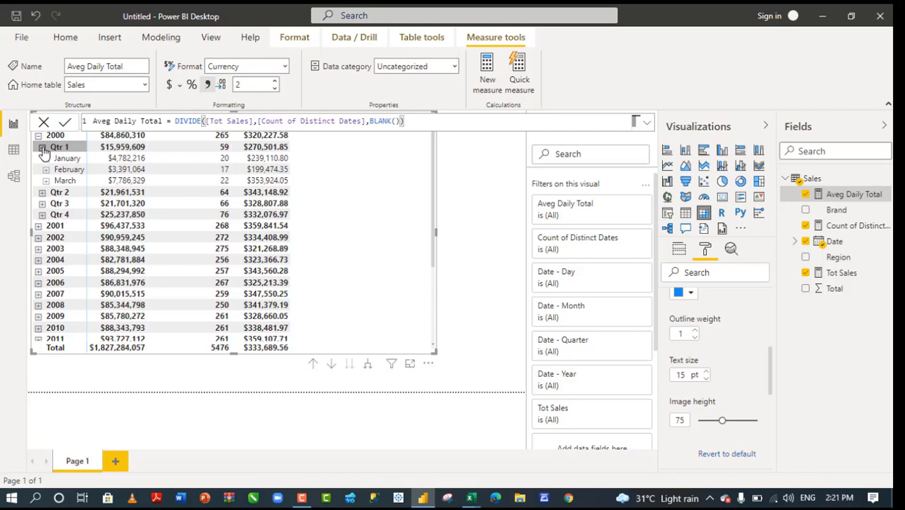